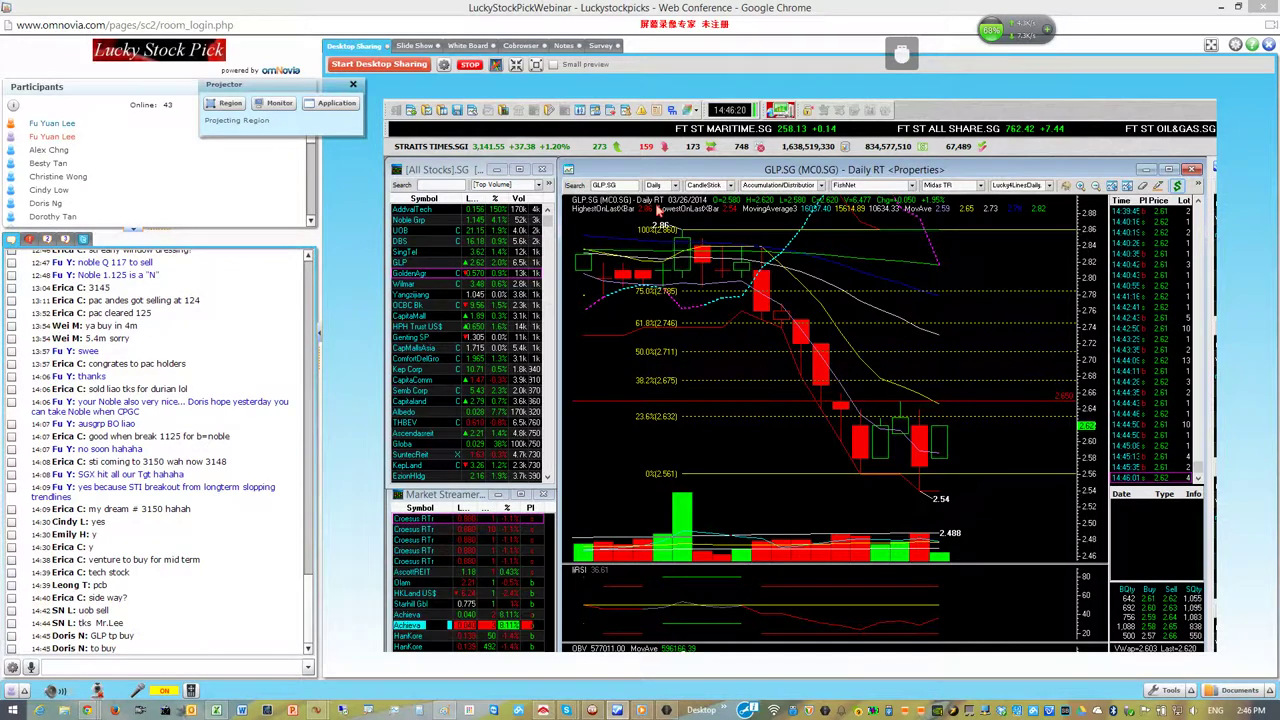
- Open the HanKore.SG daily chart and enlarge the latest rally up to the 0.149 high
click(630, 189)
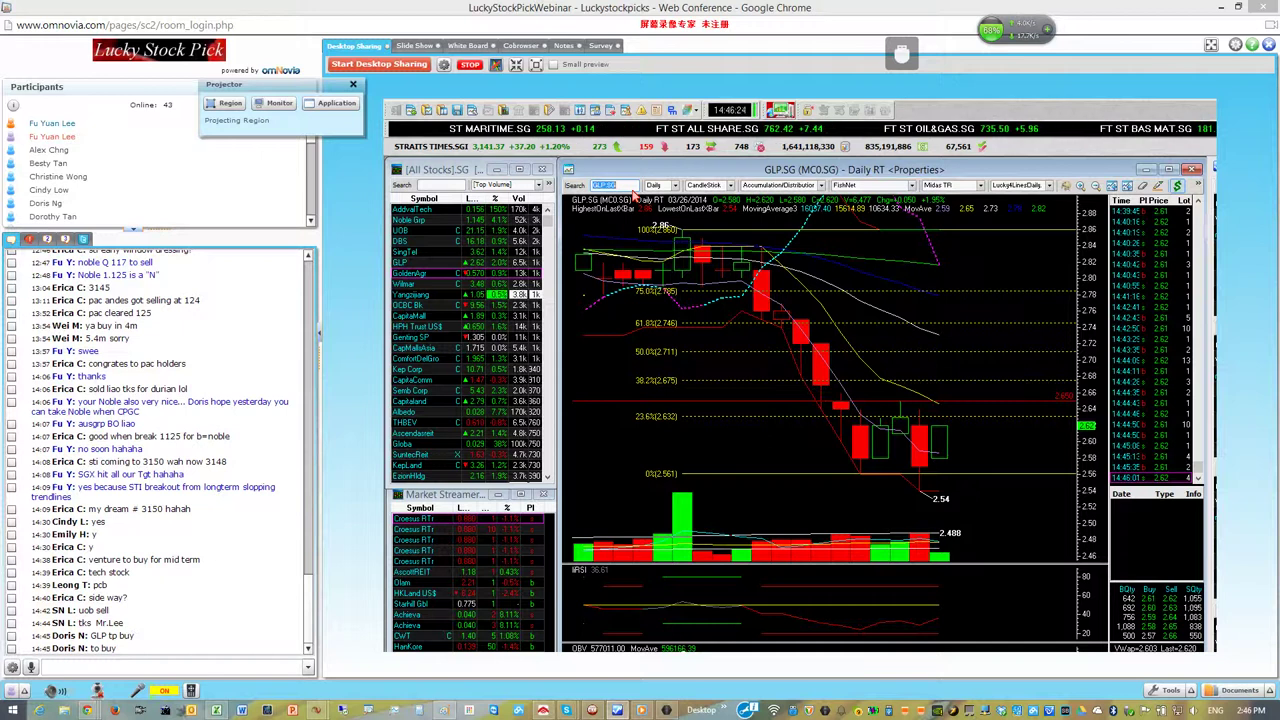
text(HANKORE.SG)
key(Return)
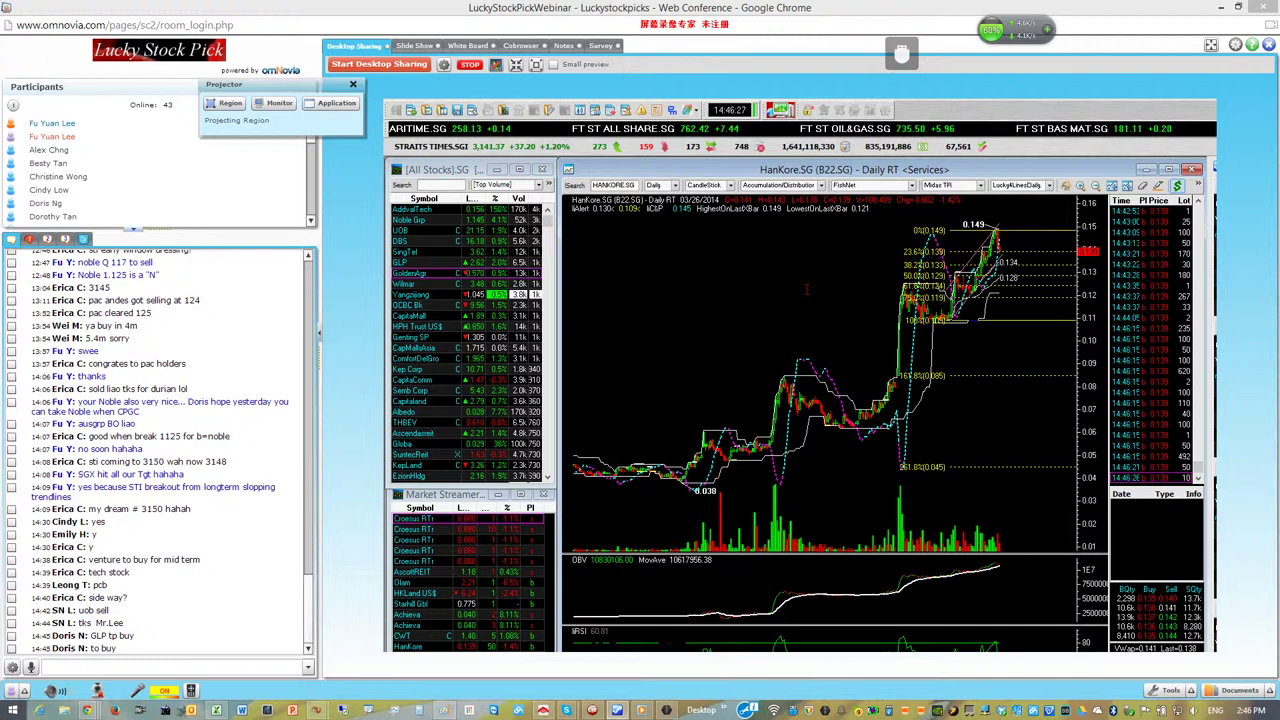
drag(925, 290, 991, 296)
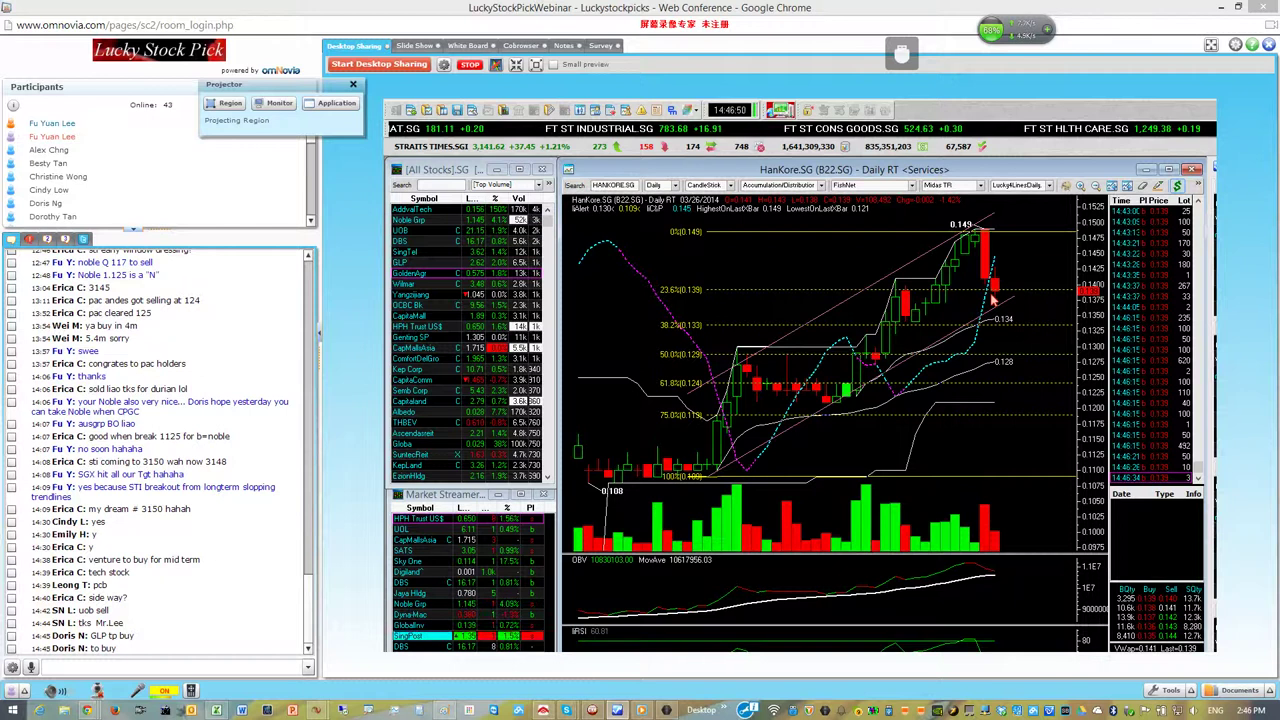
- Load the daily chart of Amtek.SG
click(624, 188)
text(AM)
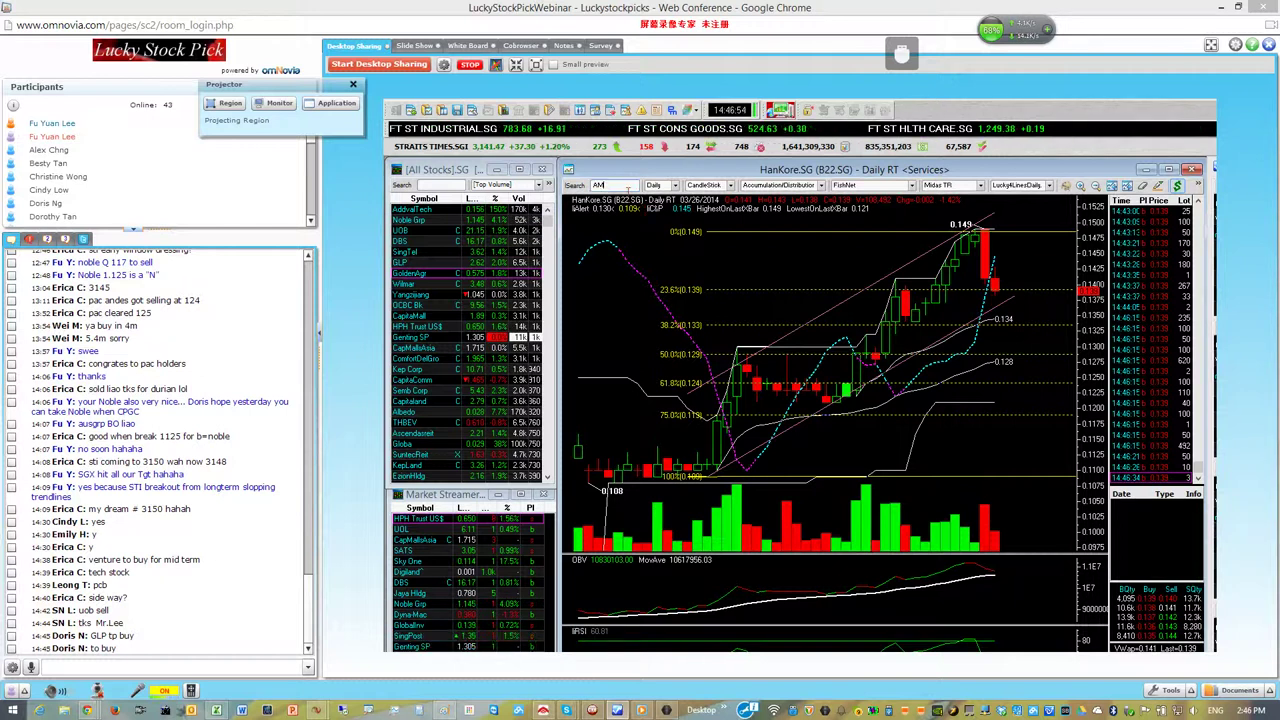
text(TEK.SG)
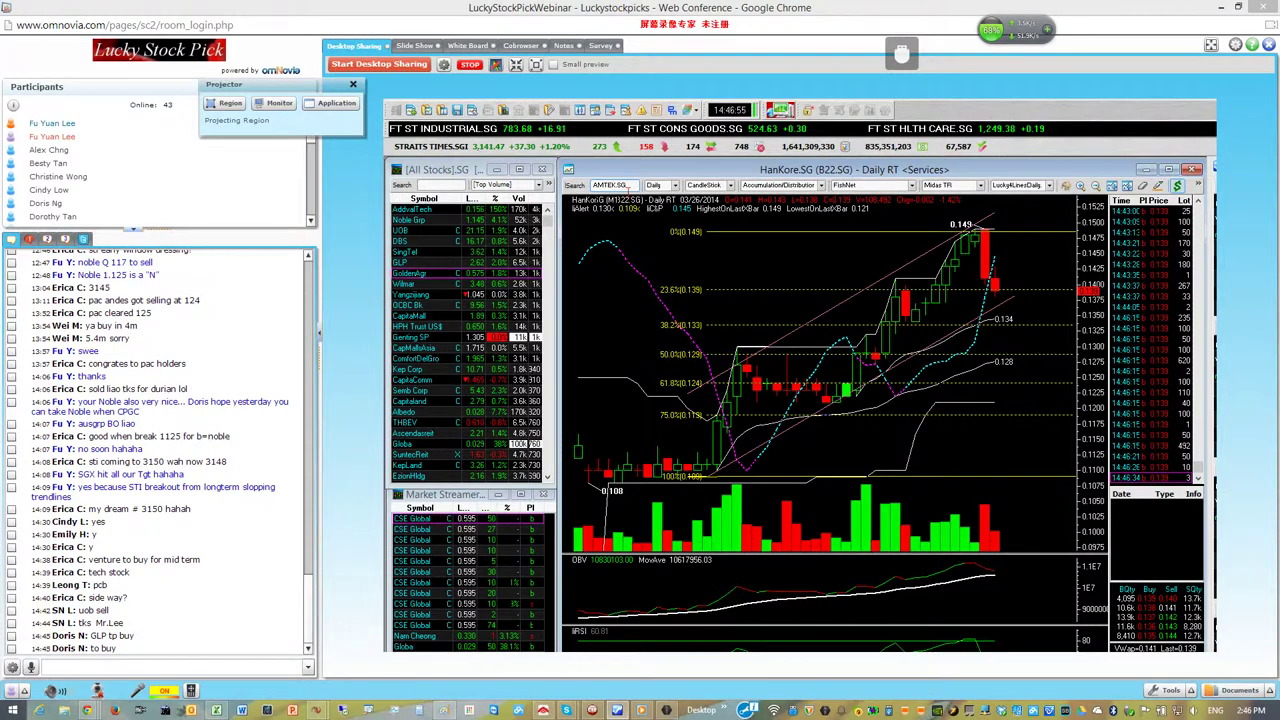
key(Return)
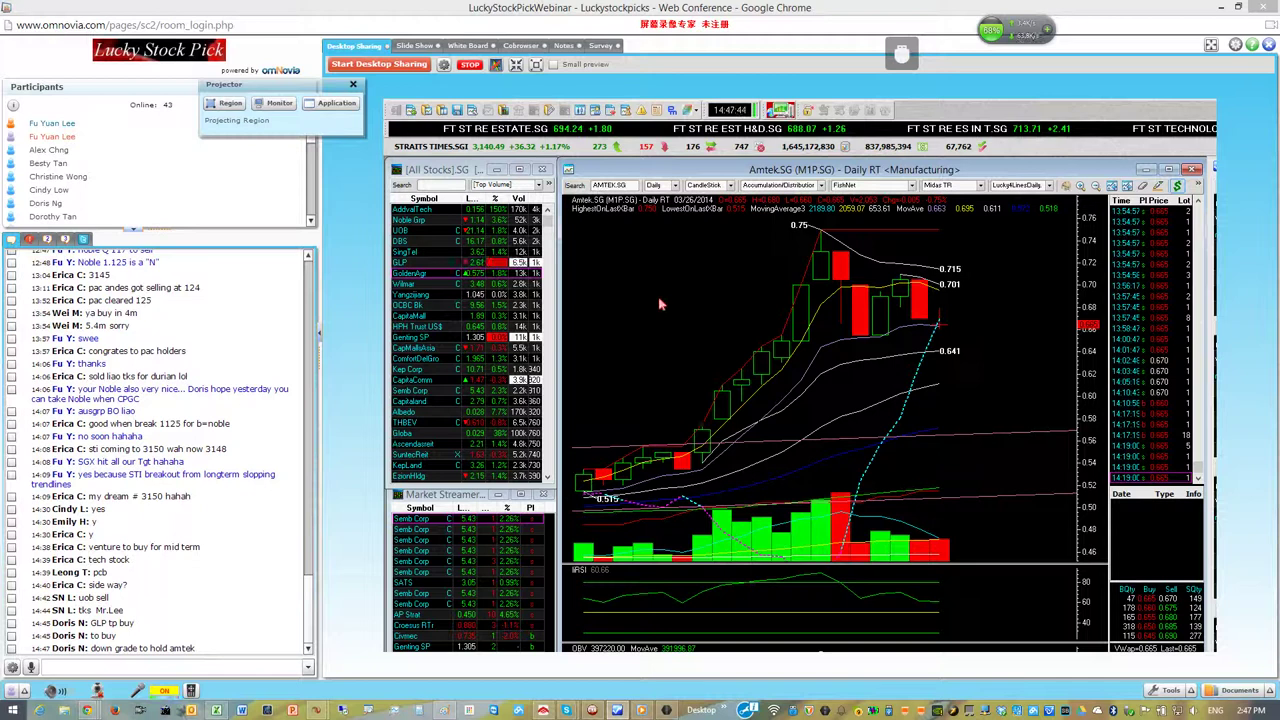
- Draw a rectangle around Amtek's latest sideways candles, with its upper edge at the 0.75 high
right_click(658, 397)
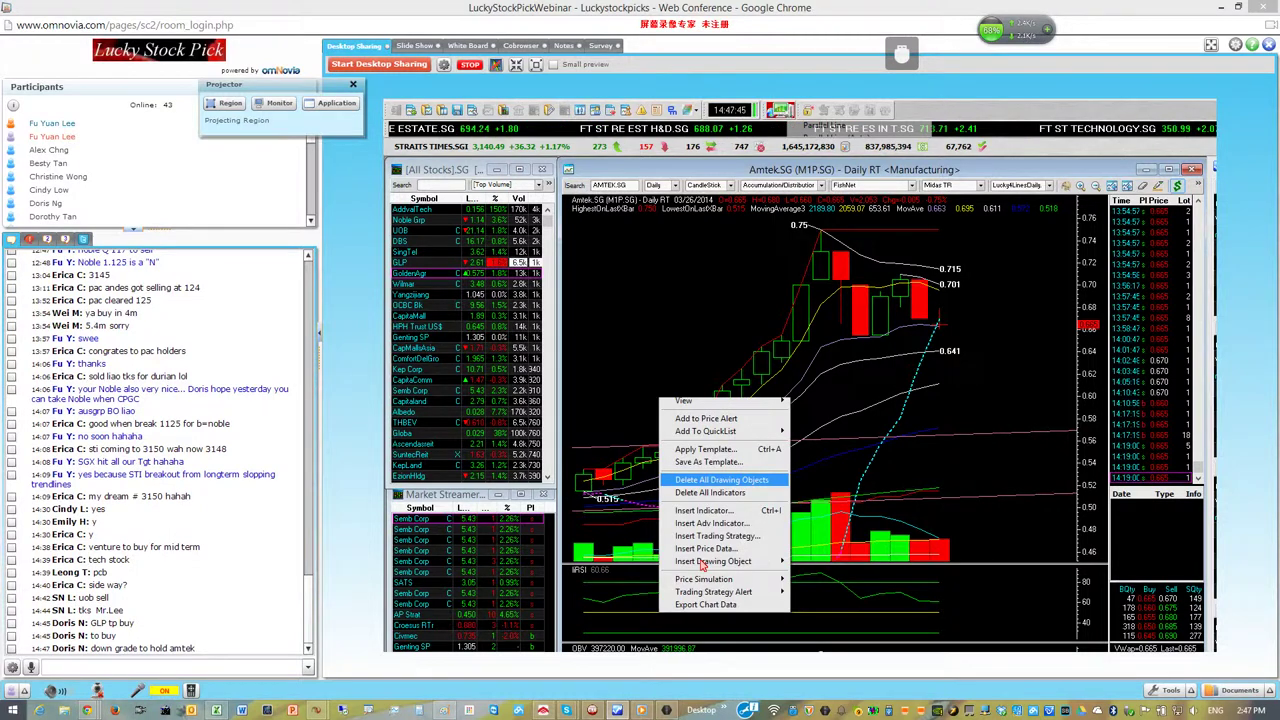
mouse_move(705, 563)
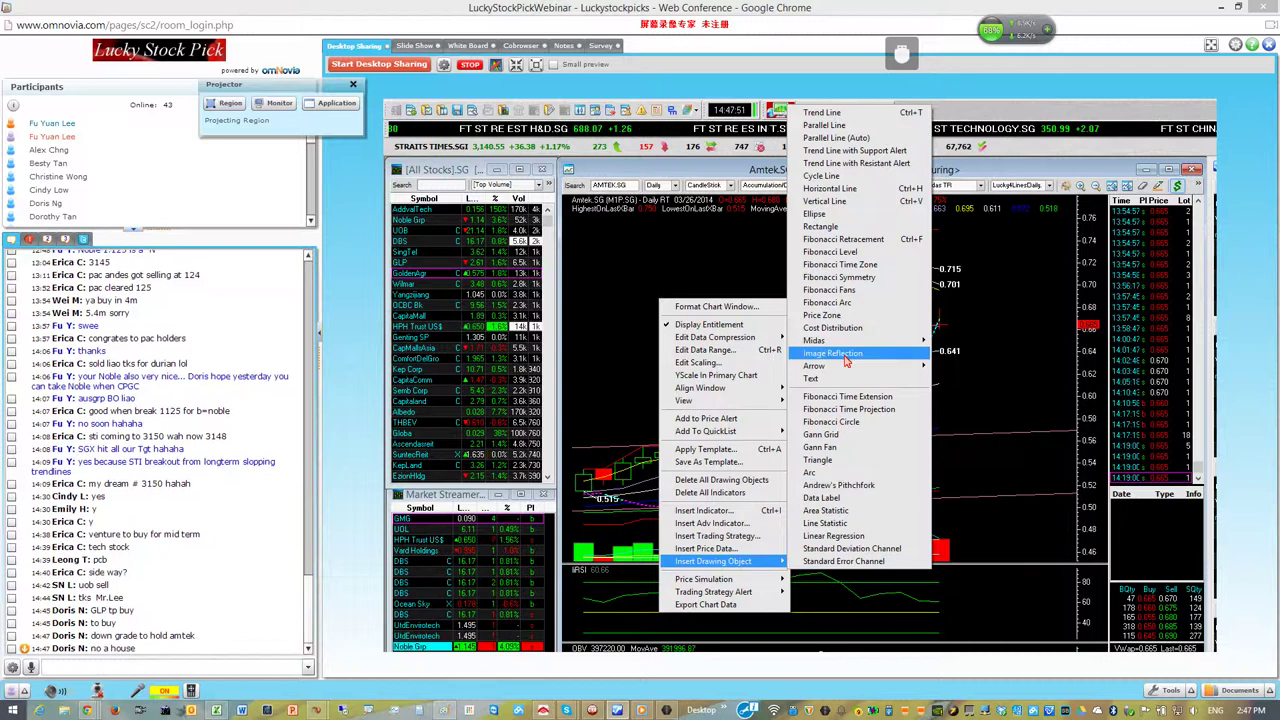
click(821, 240)
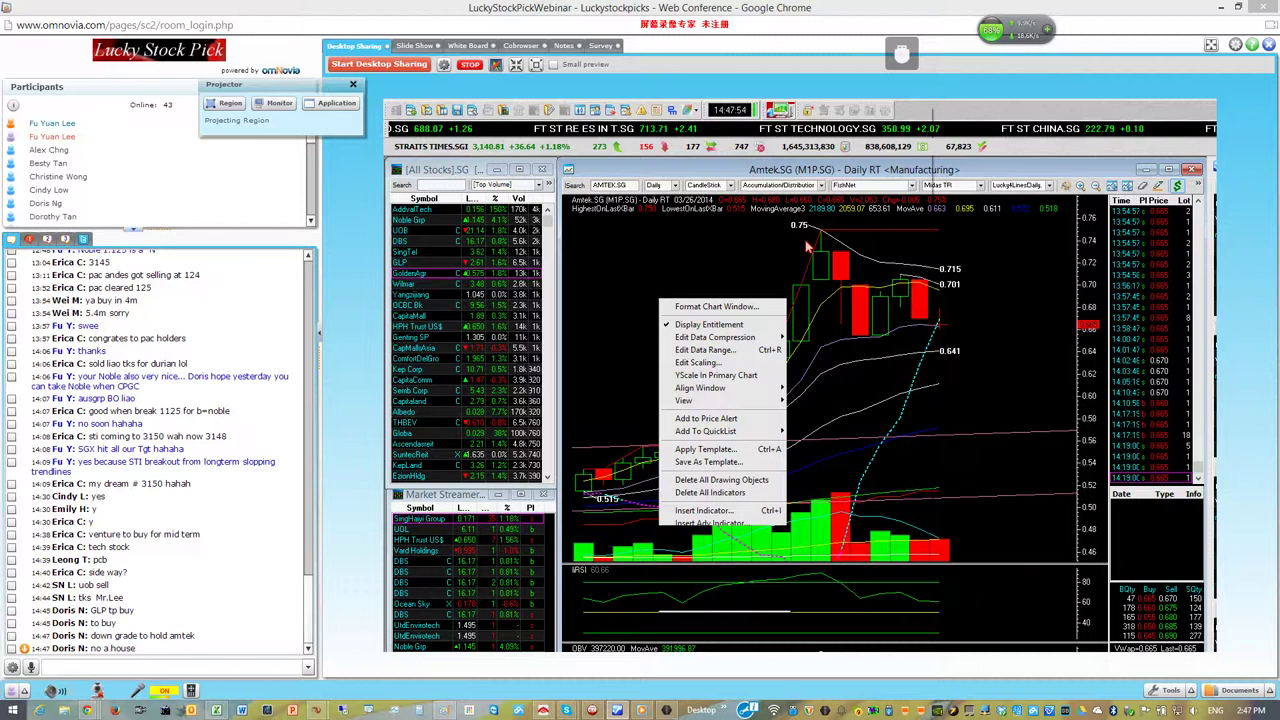
drag(820, 231, 997, 343)
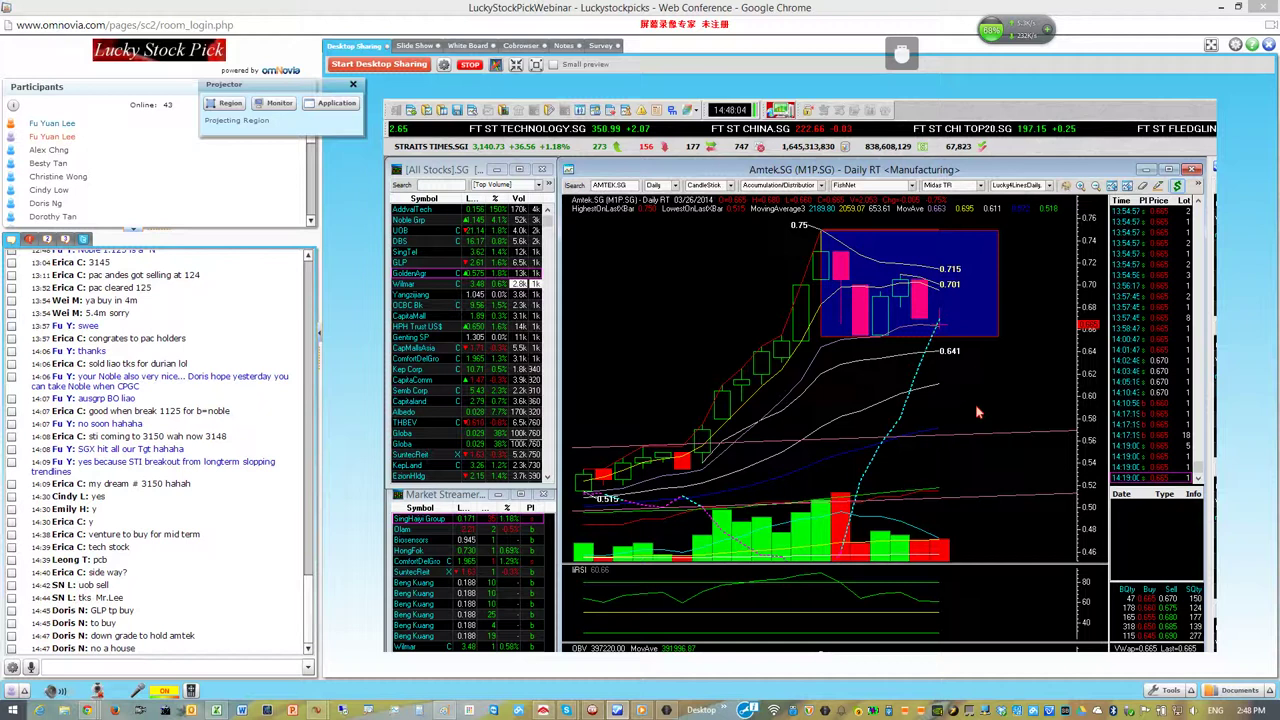
- Show a longer period of the Amtek chart and add a Midas TR curve beneath the recent candles
scroll(996, 389, down, 3)
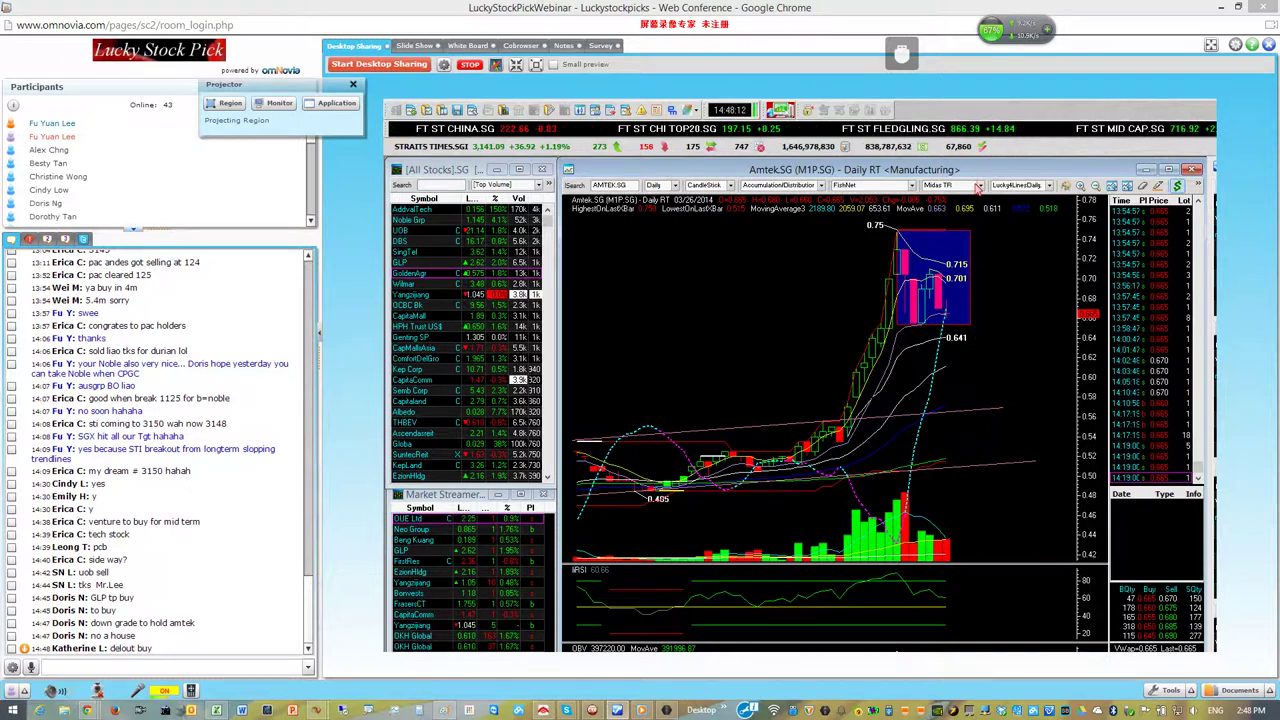
right_click(978, 371)
click(978, 371)
click(969, 377)
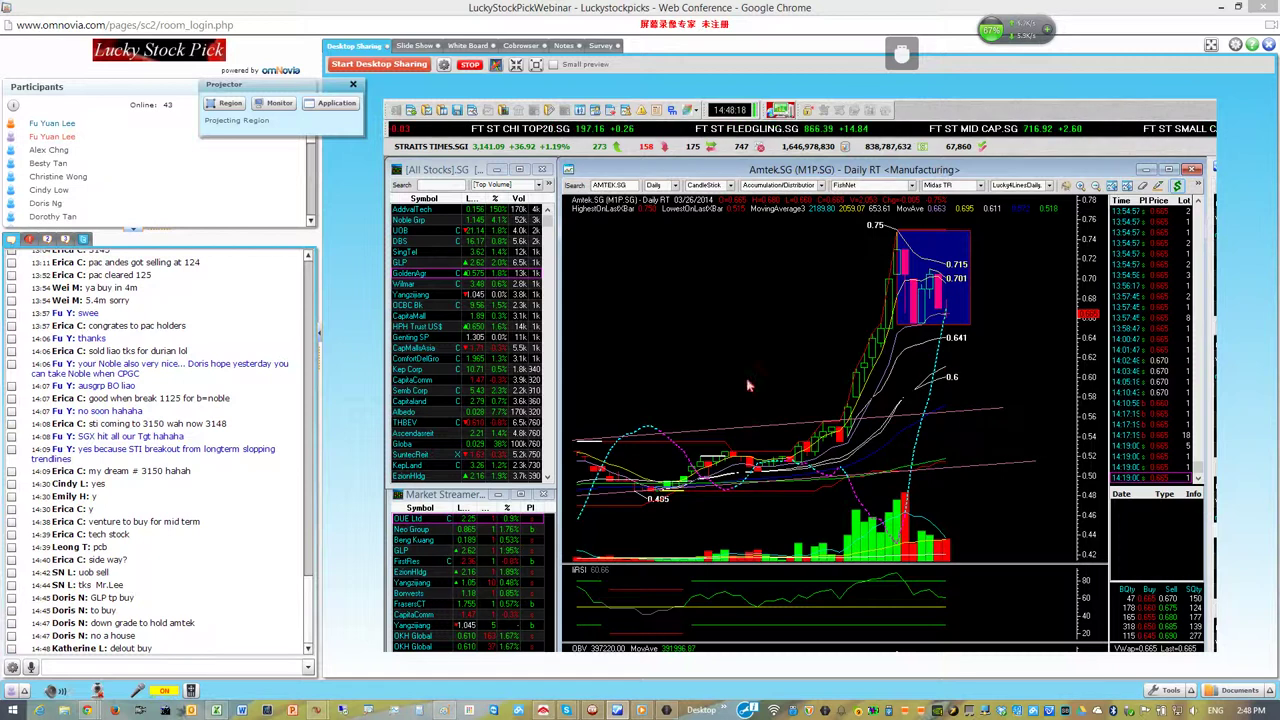
- Draw a Fibonacci retracement on the Amtek chart between the rally's starting low and its 0.75 high
right_click(731, 322)
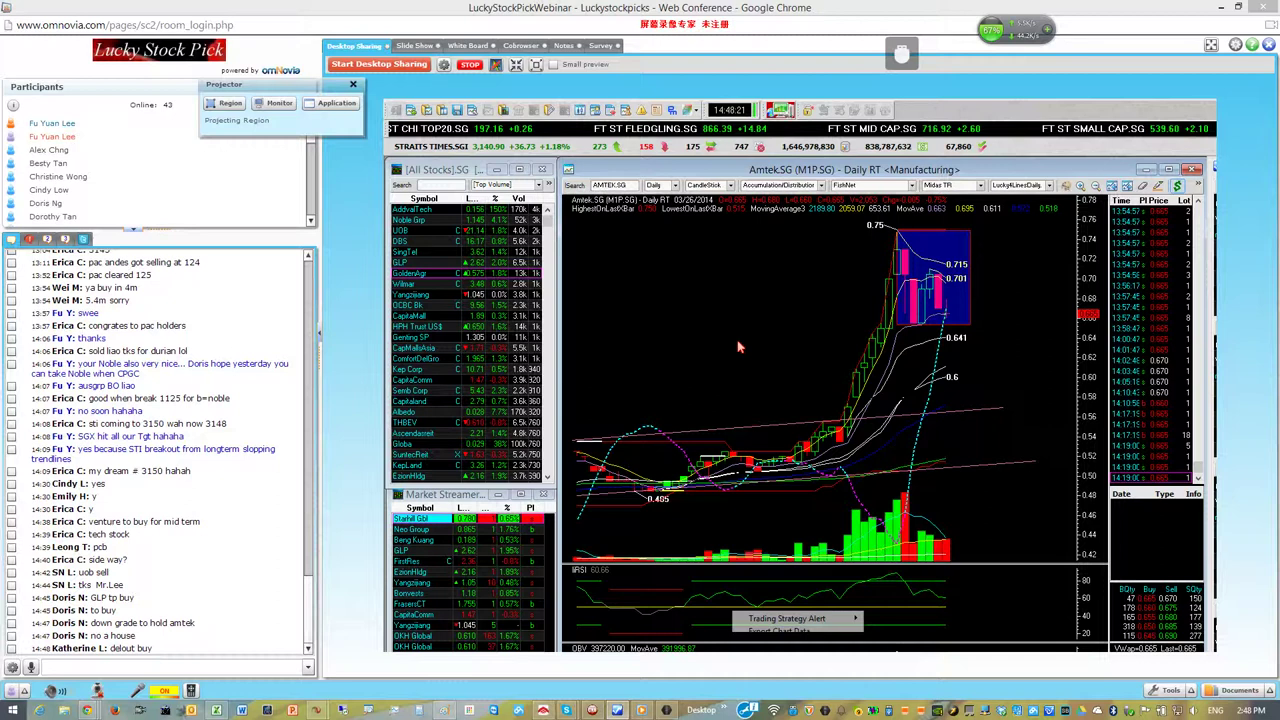
mouse_move(800, 587)
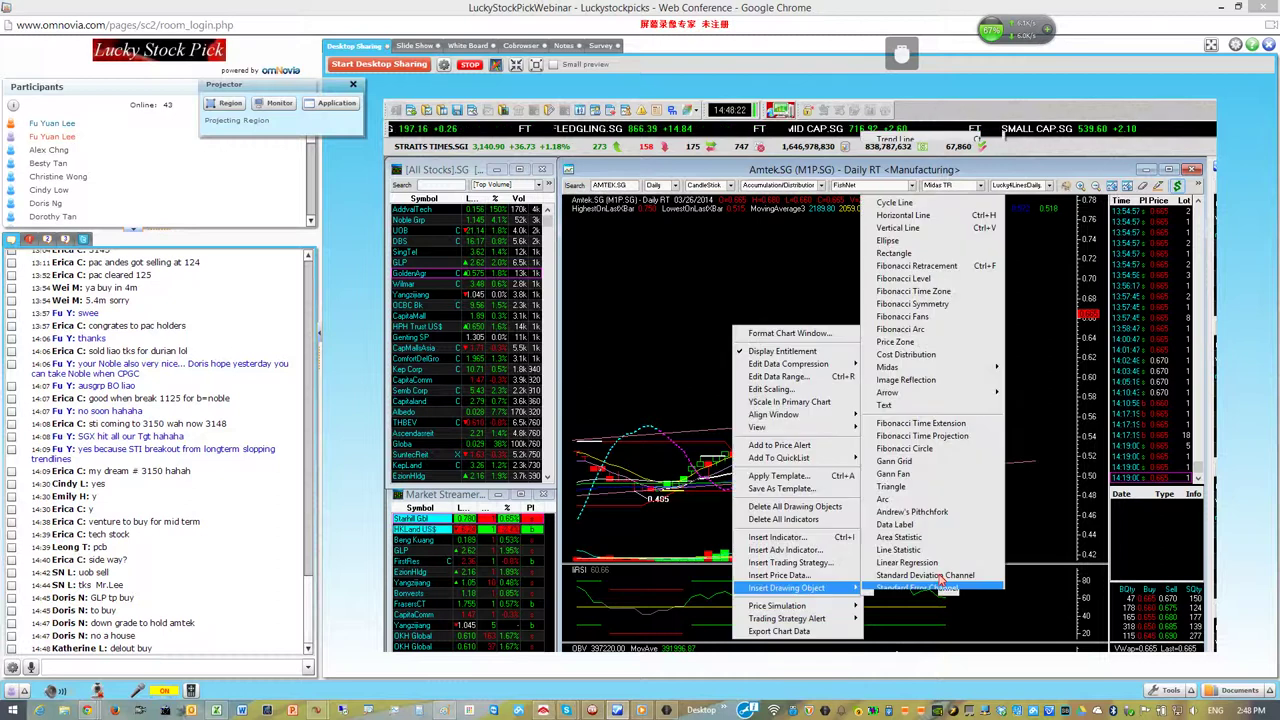
click(940, 586)
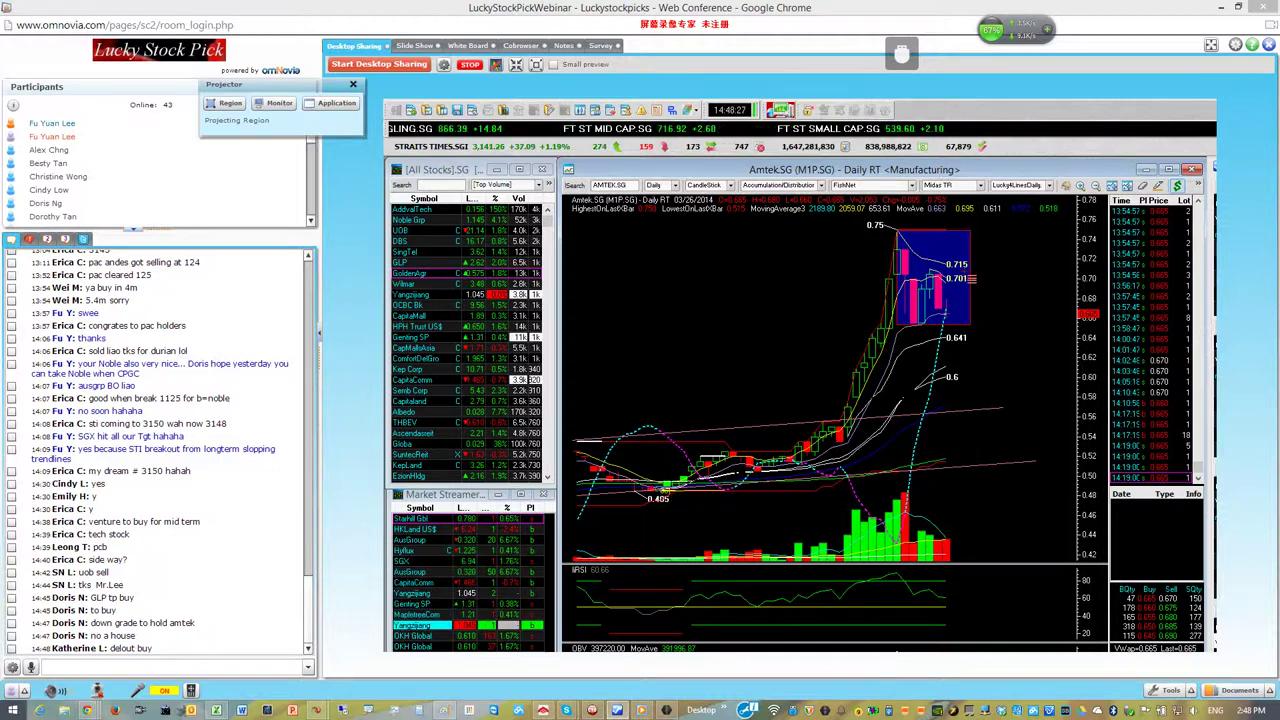
click(980, 232)
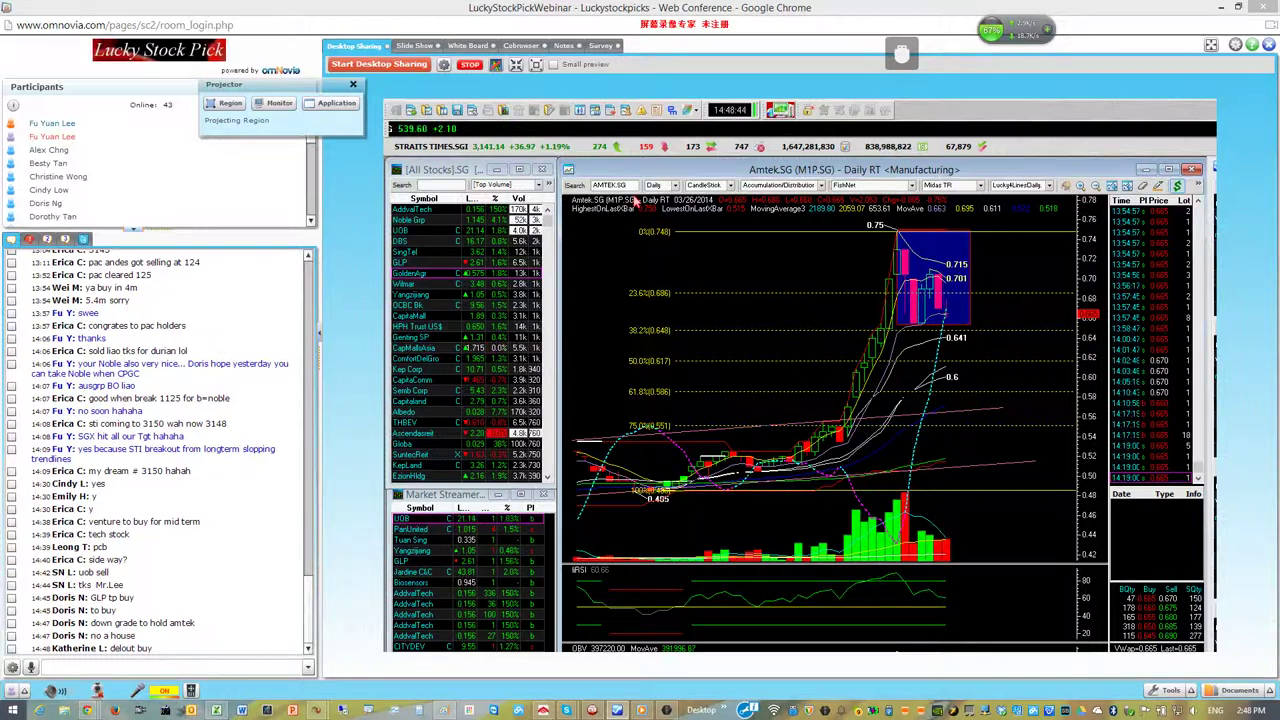
- Load the DeClout.SG daily chart and enlarge the recovery from the 0.108 low
text(DECLO)
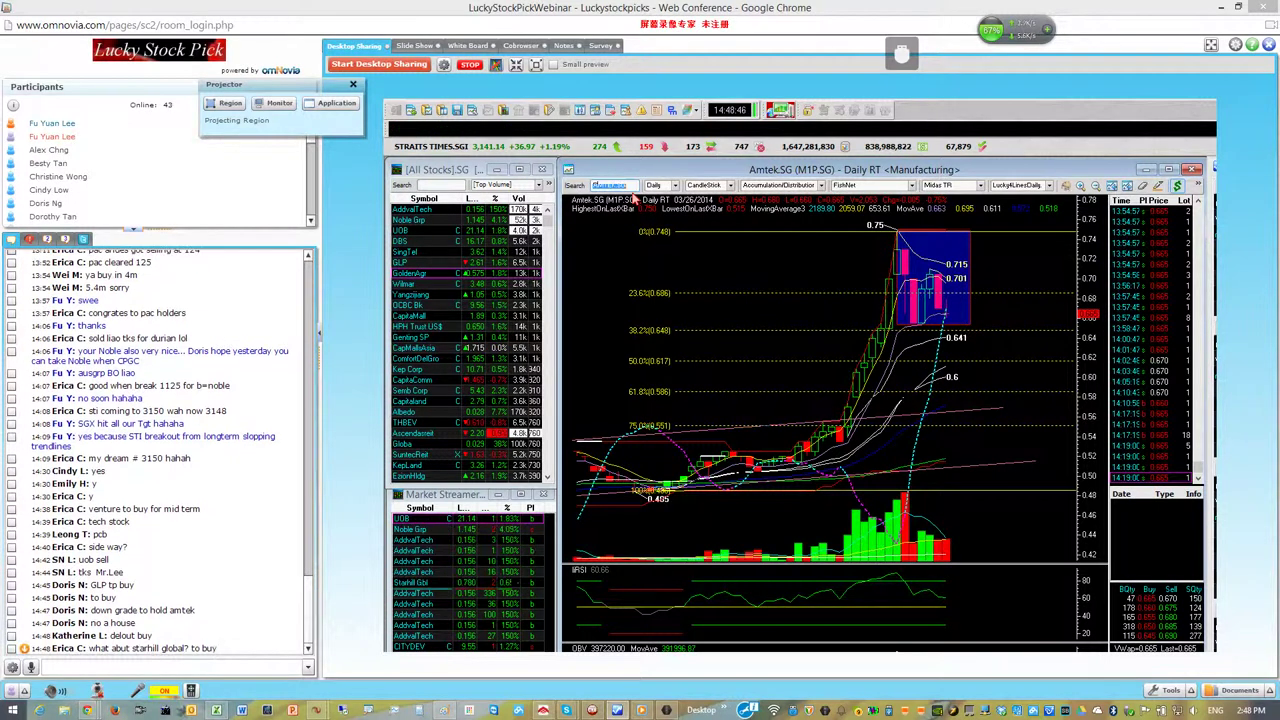
text(UT.SG)
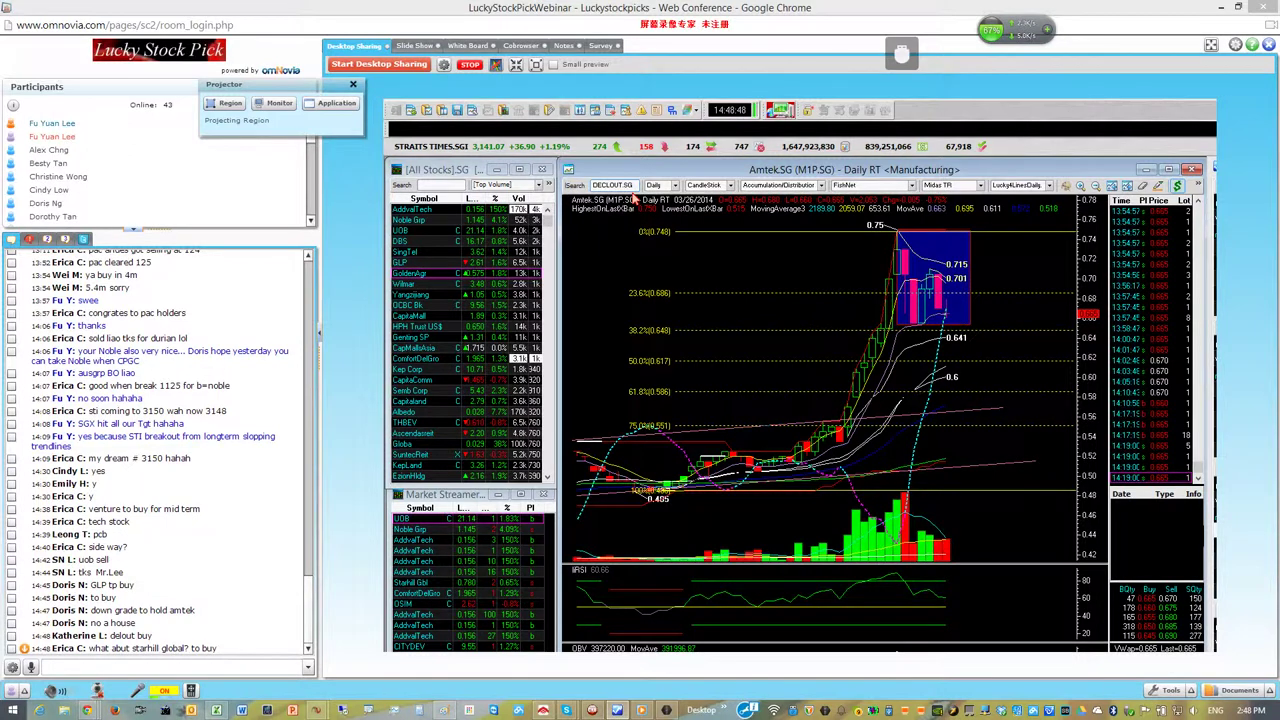
key(Return)
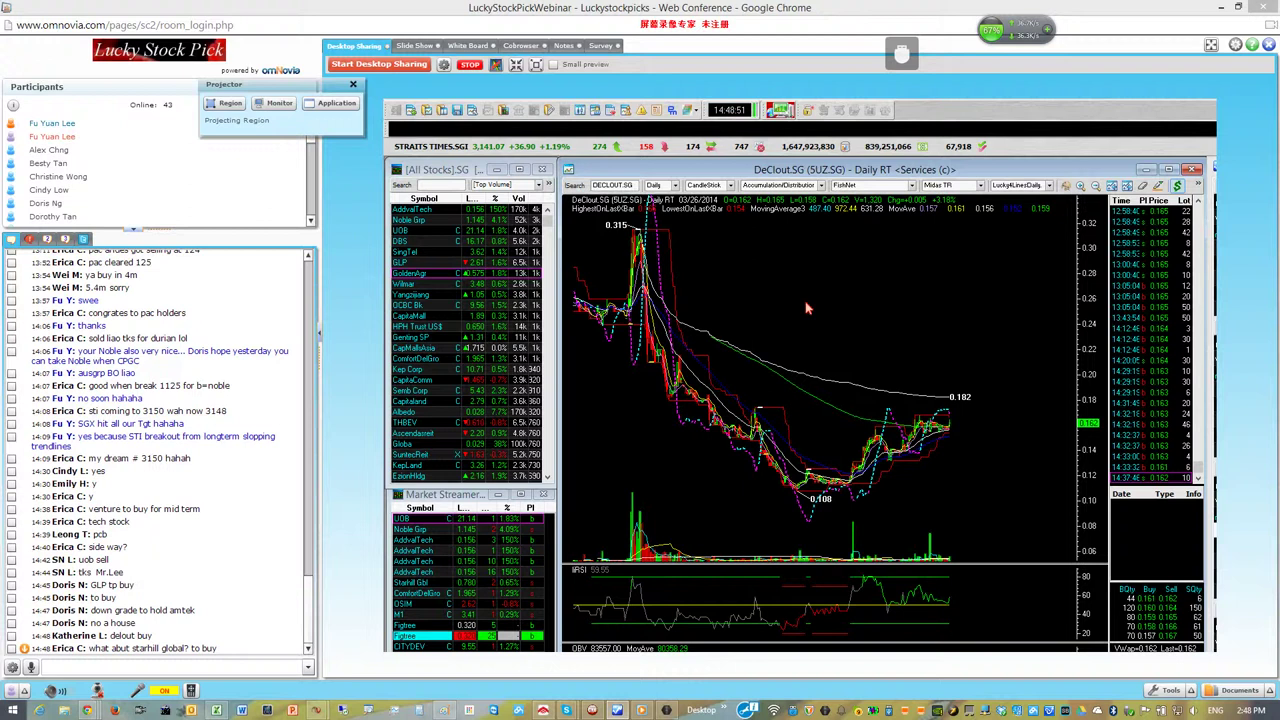
drag(808, 308, 954, 397)
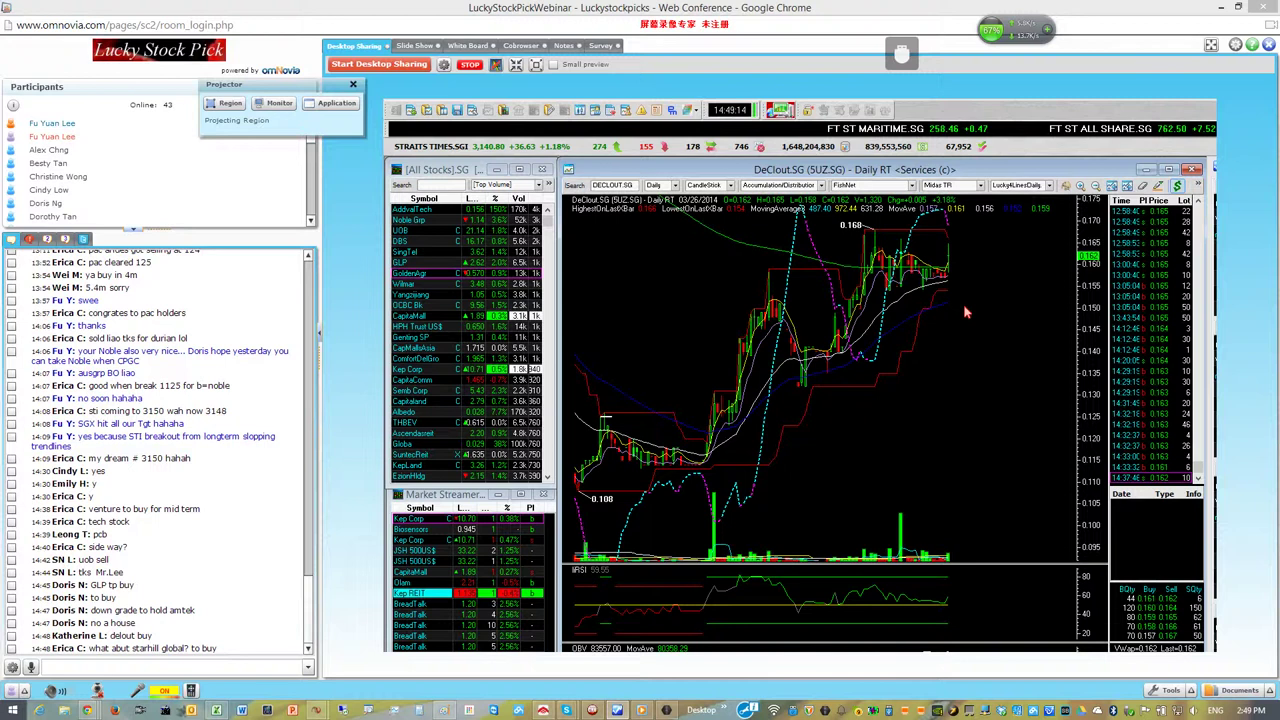
- Draw a horizontal line at about 0.159 through DeClout's recent sideways candles
scroll(948, 325, up, 1)
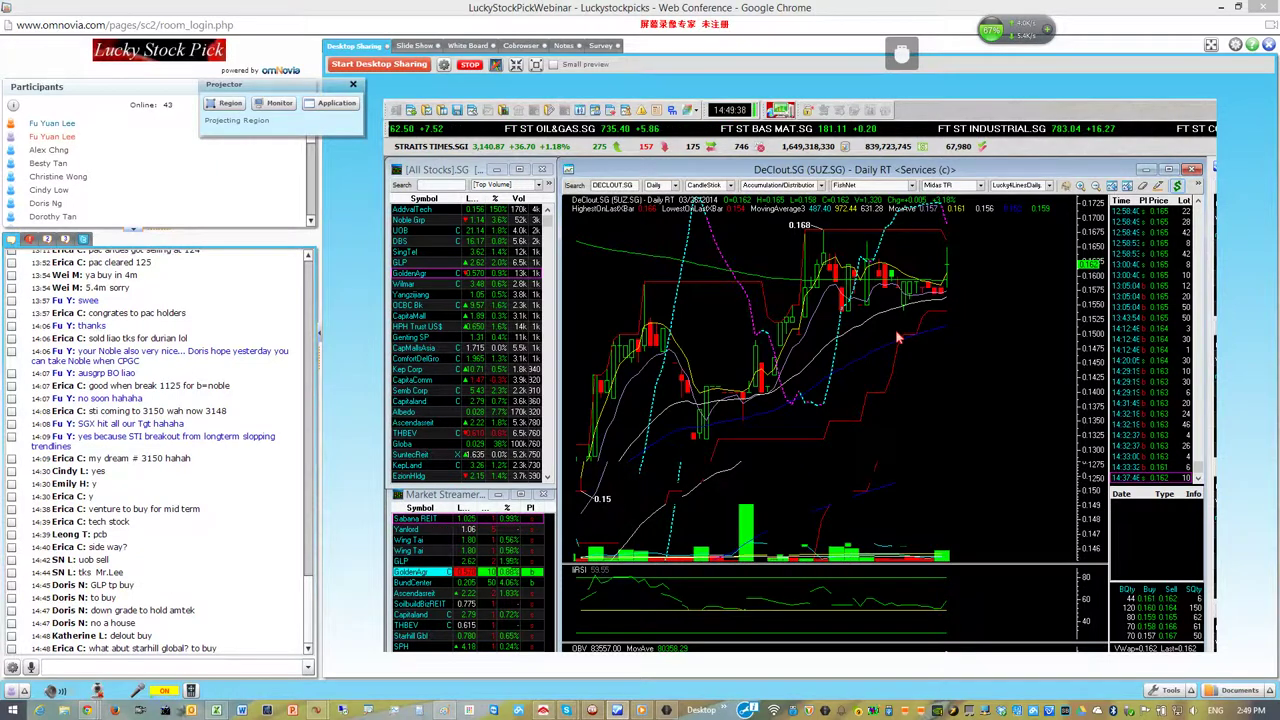
scroll(897, 338, up, 2)
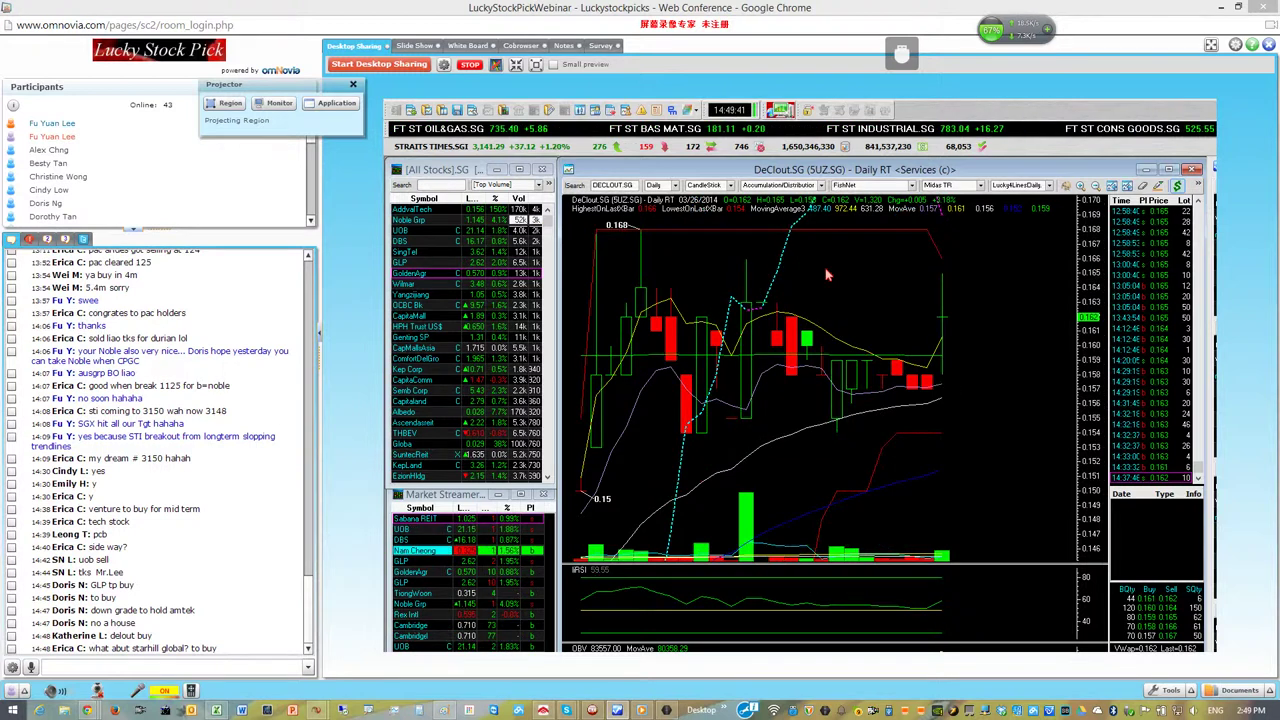
right_click(826, 275)
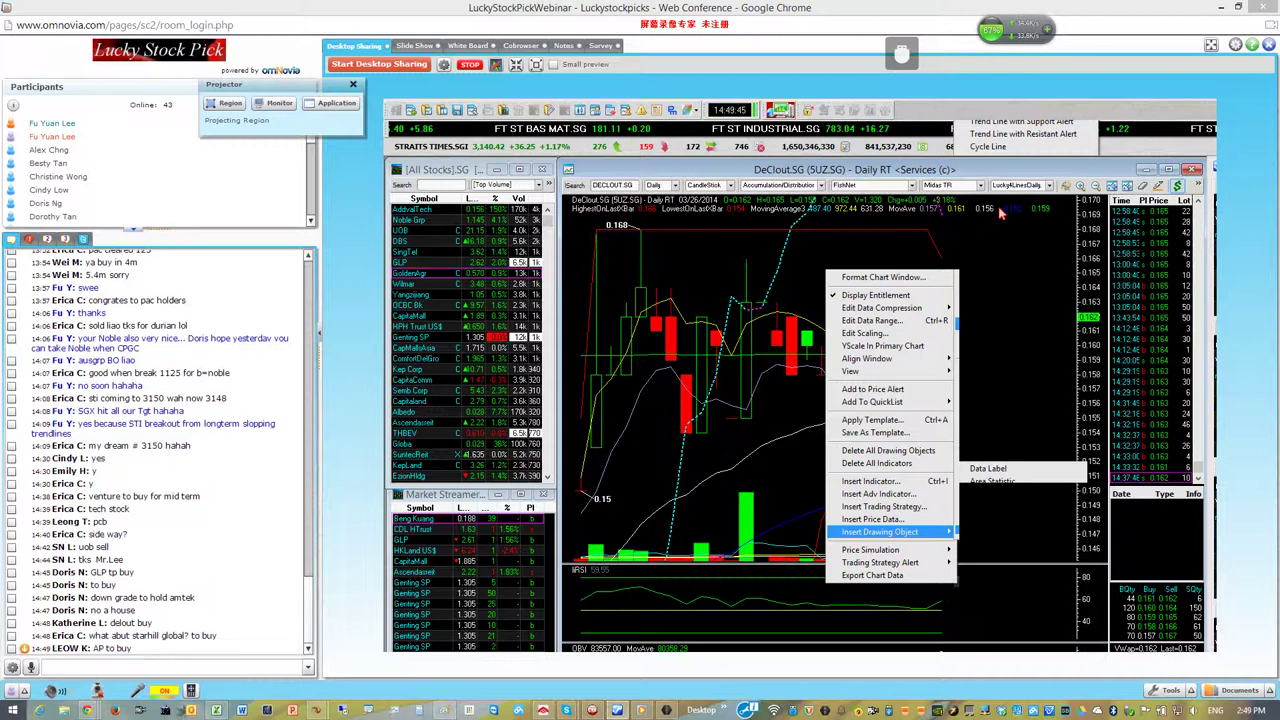
click(1000, 213)
click(921, 372)
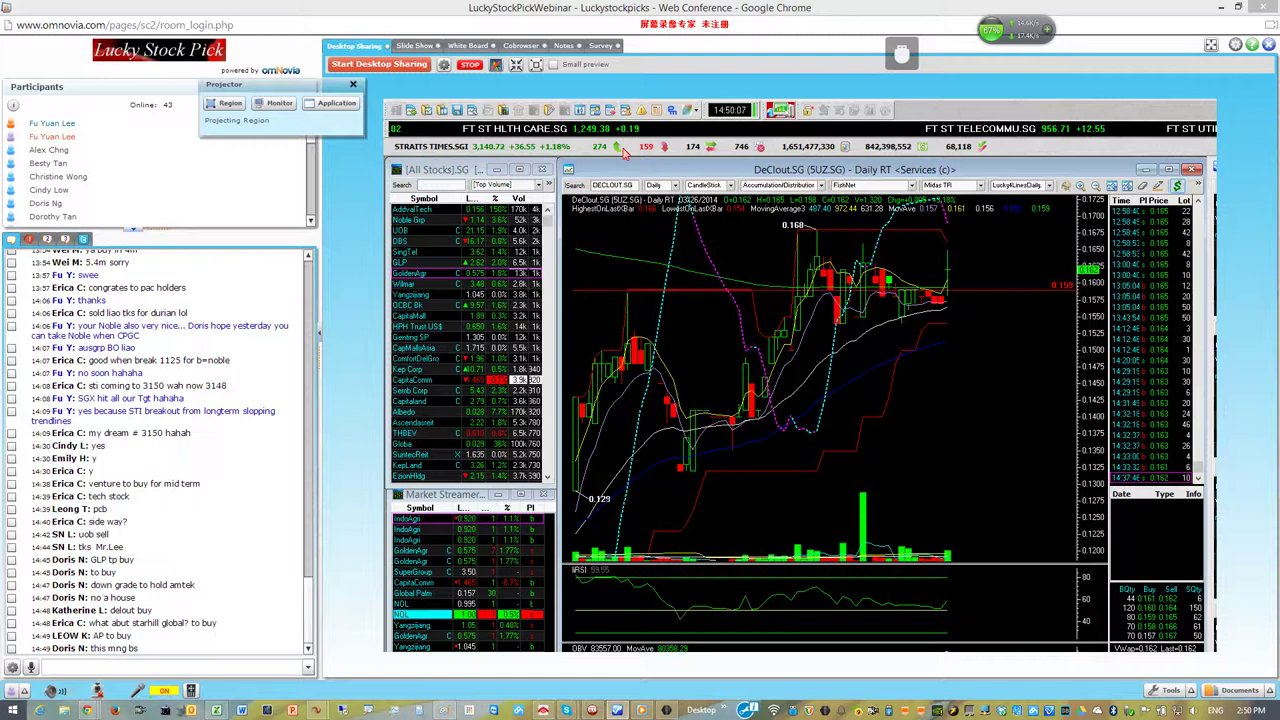
- Search the stocks for STAR and open the daily chart of Starhill Global Real Estate Investment Trust
click(625, 184)
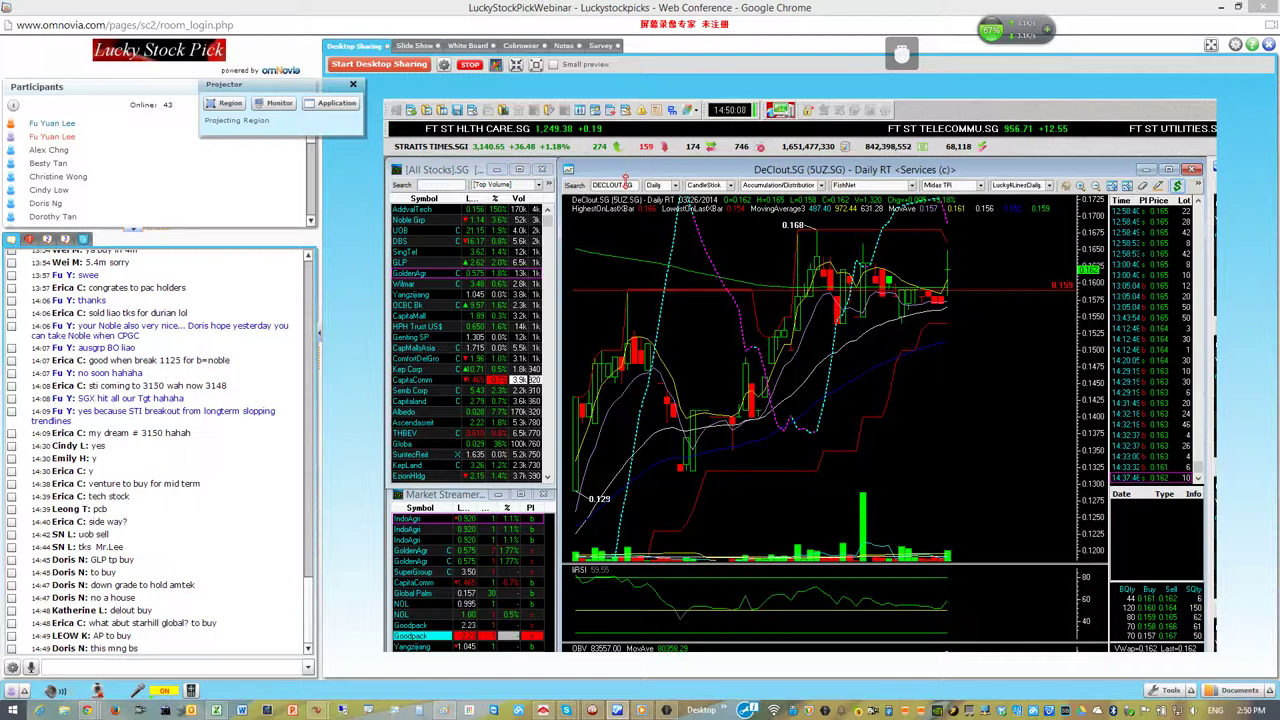
text(STAR)
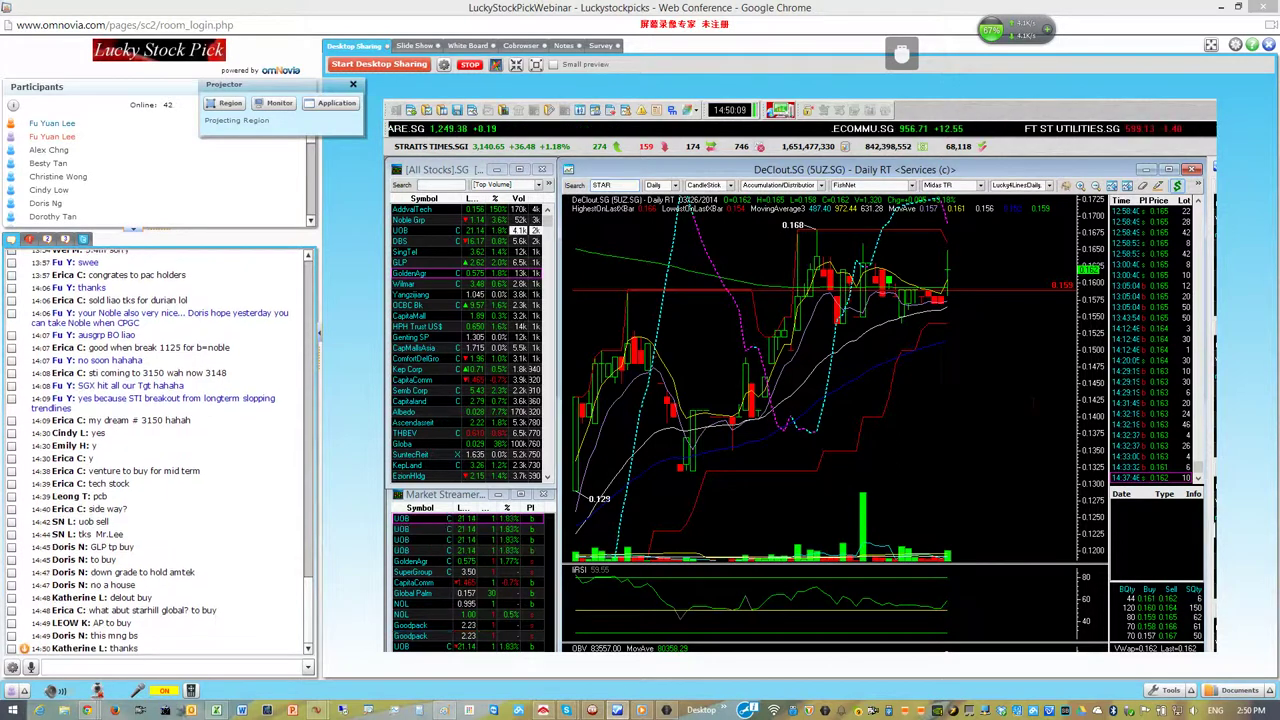
key(Return)
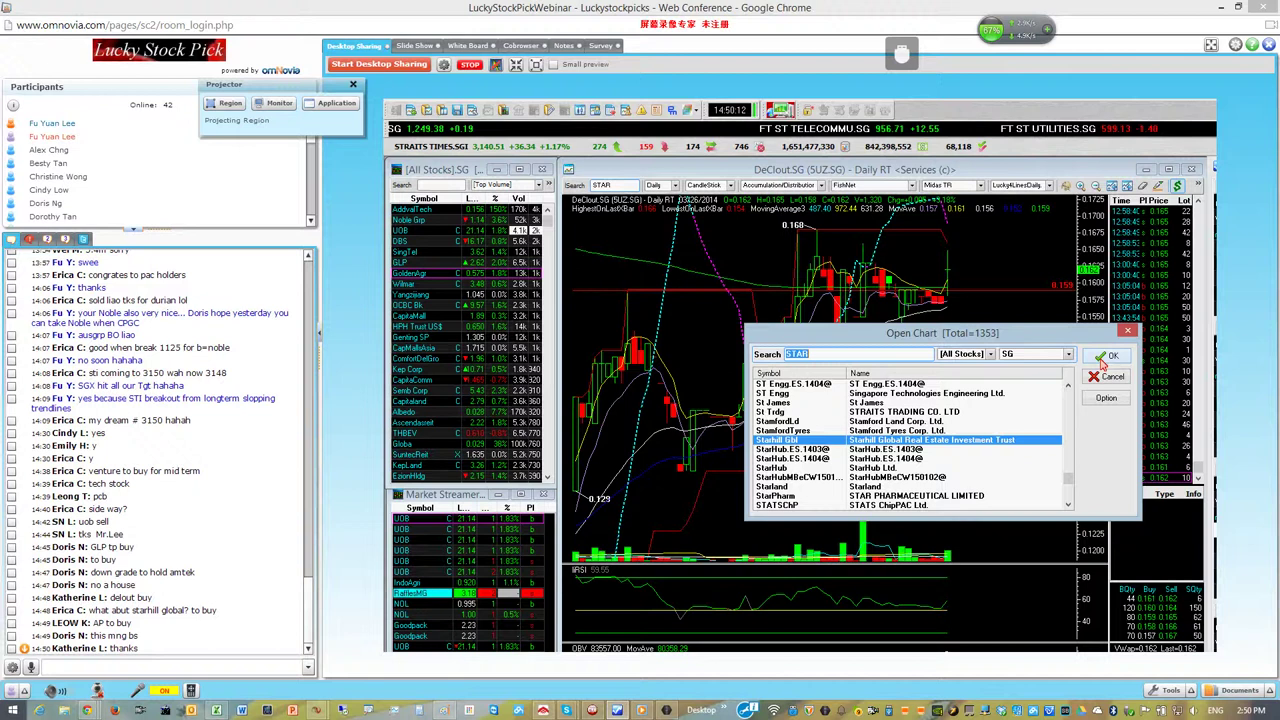
click(1103, 360)
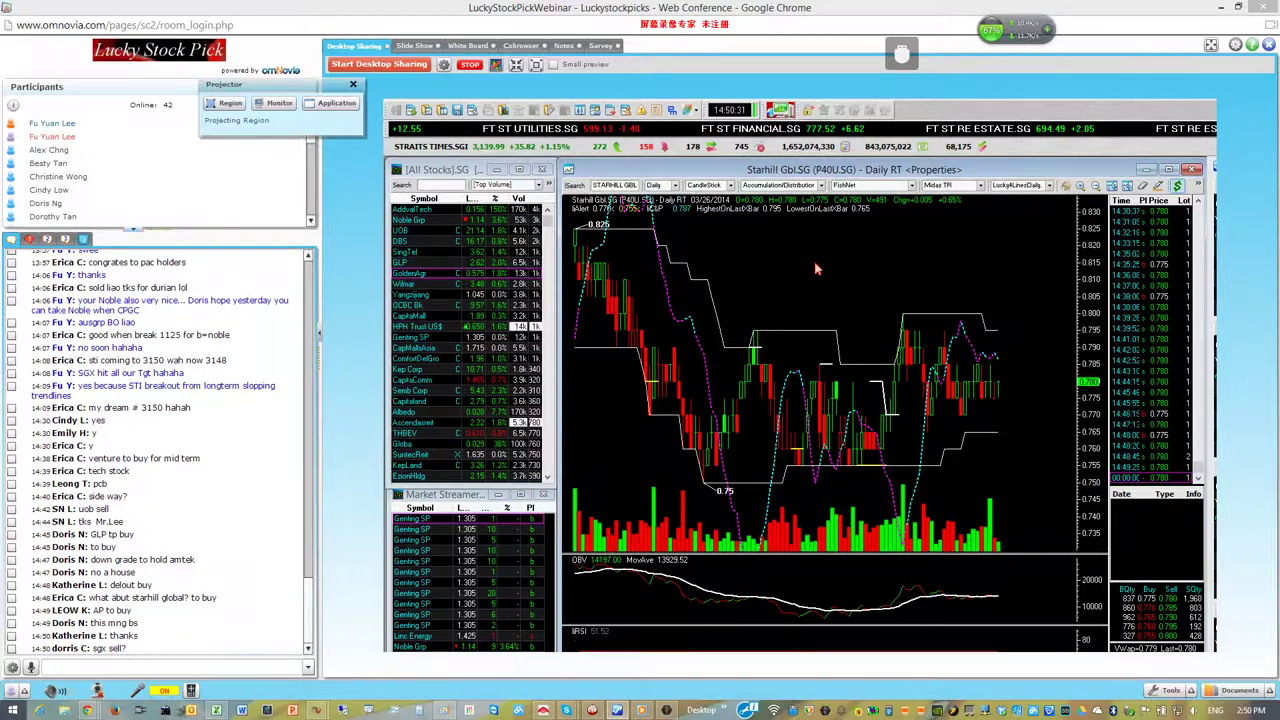
- Draw a rising channel of two parallel lines on the Starhill chart, with the lower line starting at the 0.75 low
right_click(816, 482)
mouse_move(925, 511)
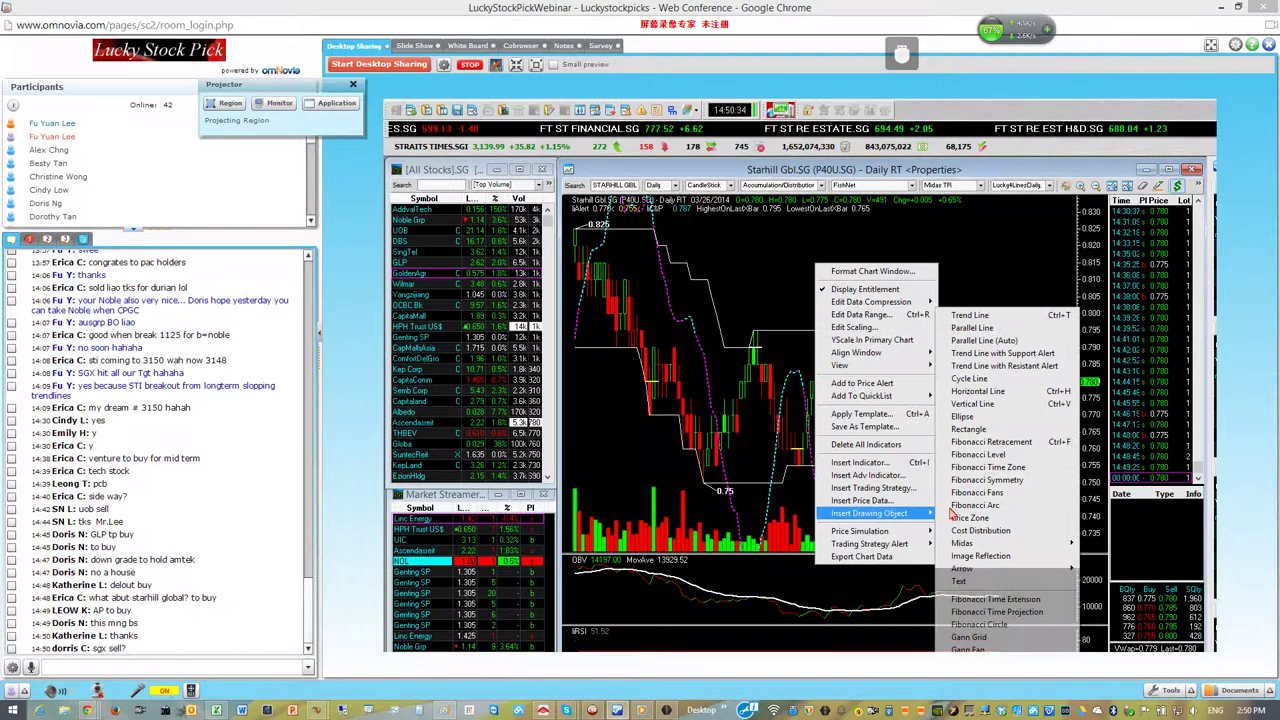
click(1000, 353)
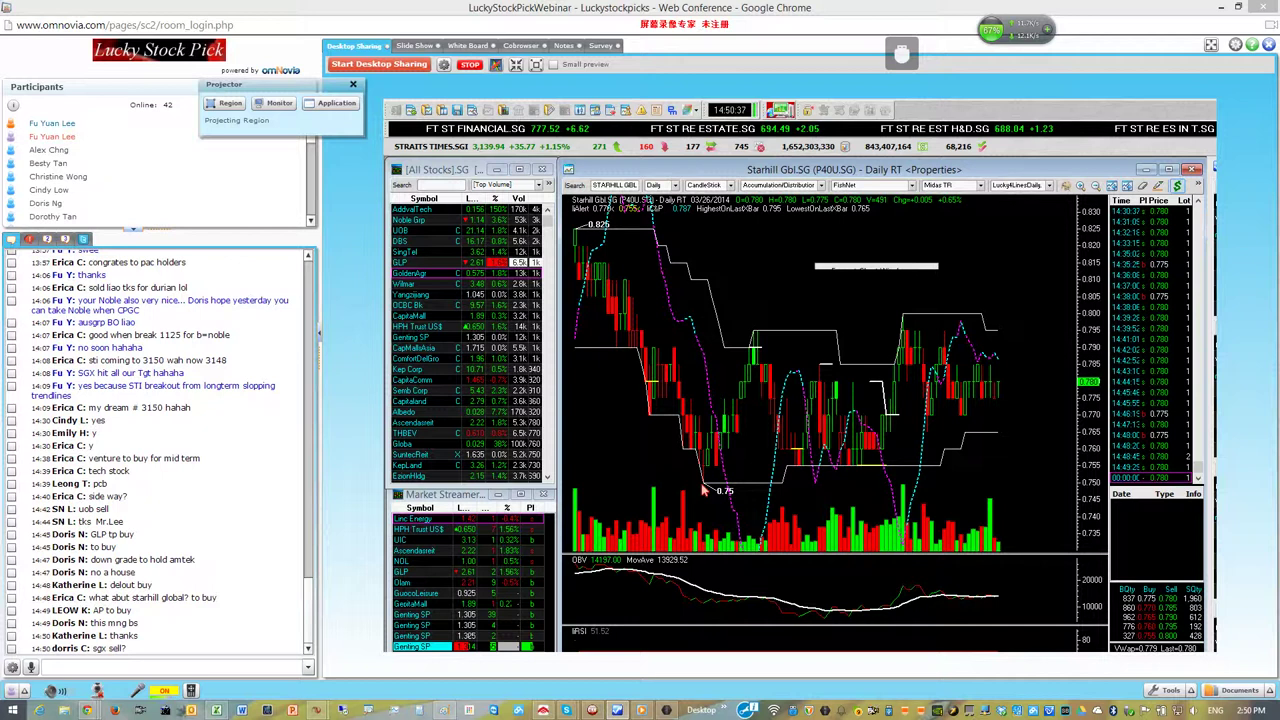
drag(790, 473, 1071, 435)
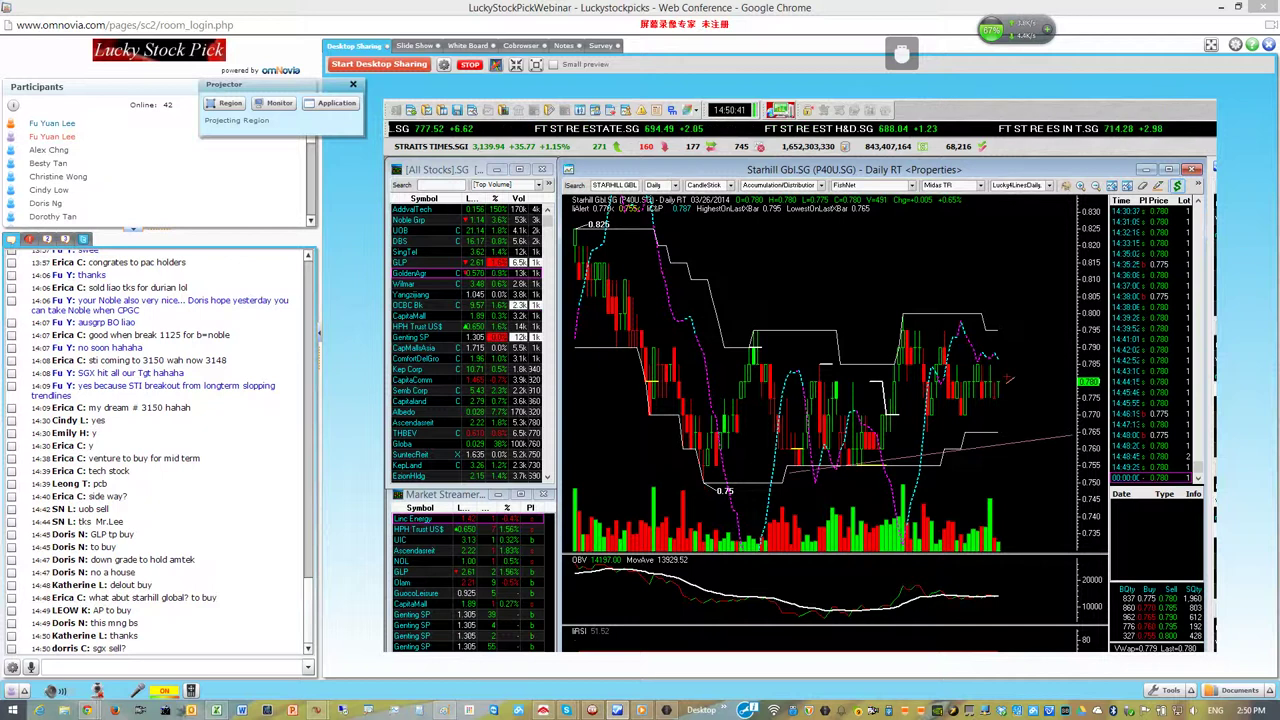
drag(685, 344, 1055, 294)
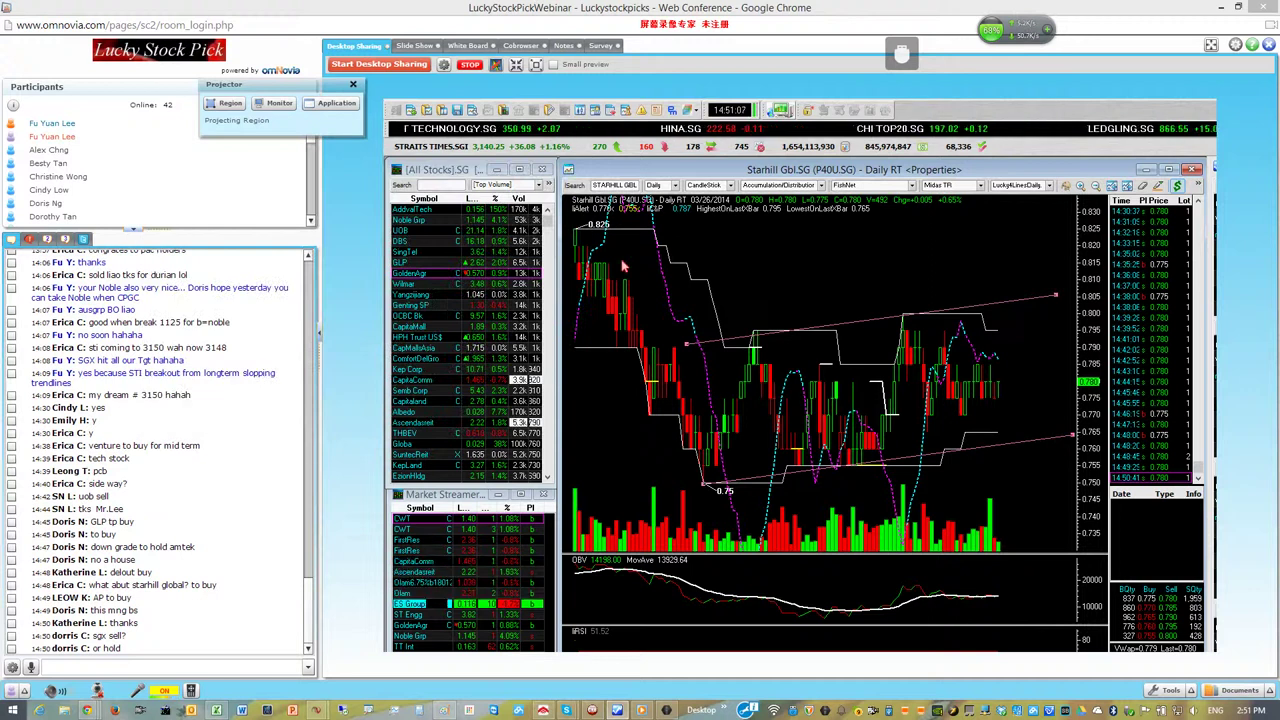
- Search the stocks for AP ST and open the AP Strat daily chart
click(631, 188)
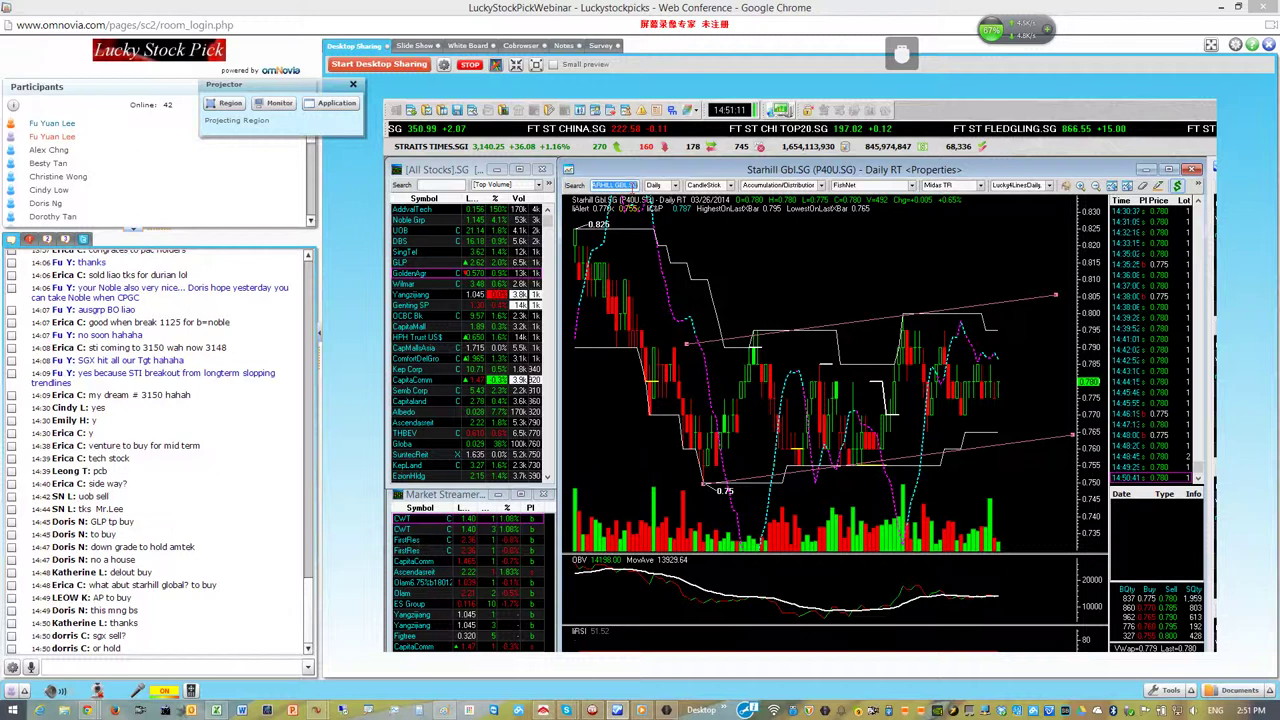
text(AP ST)
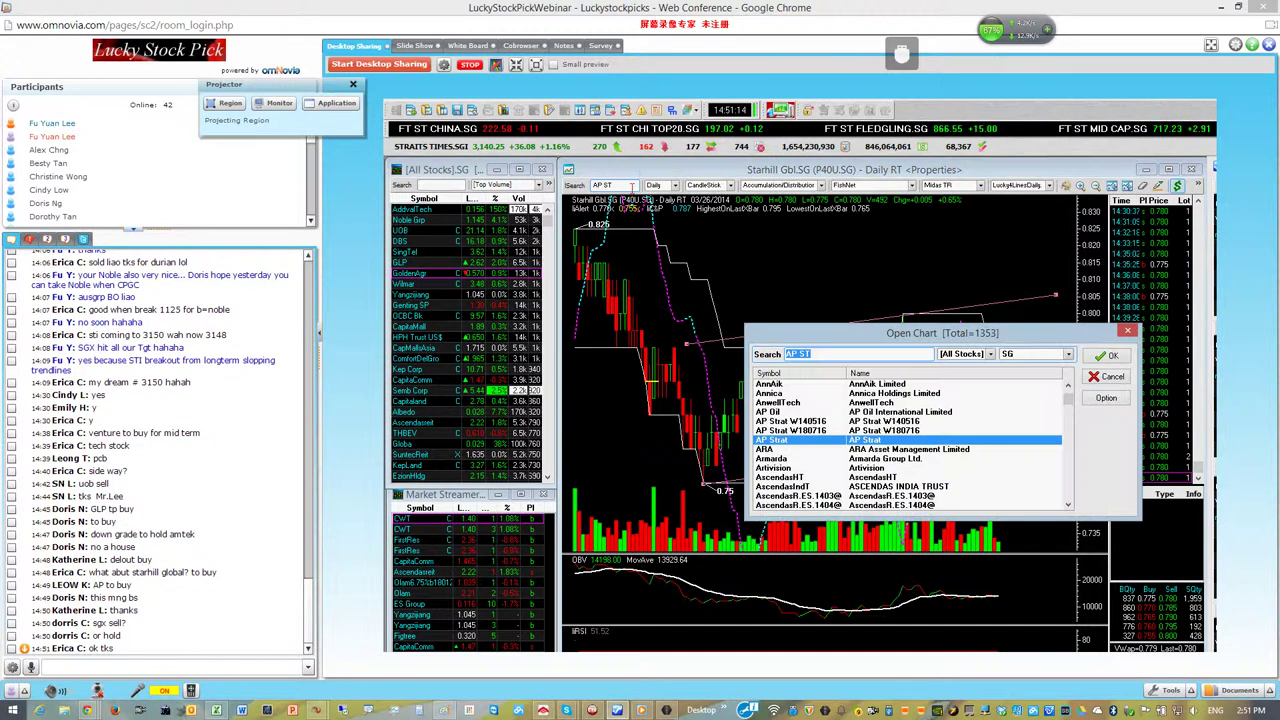
key(Return)
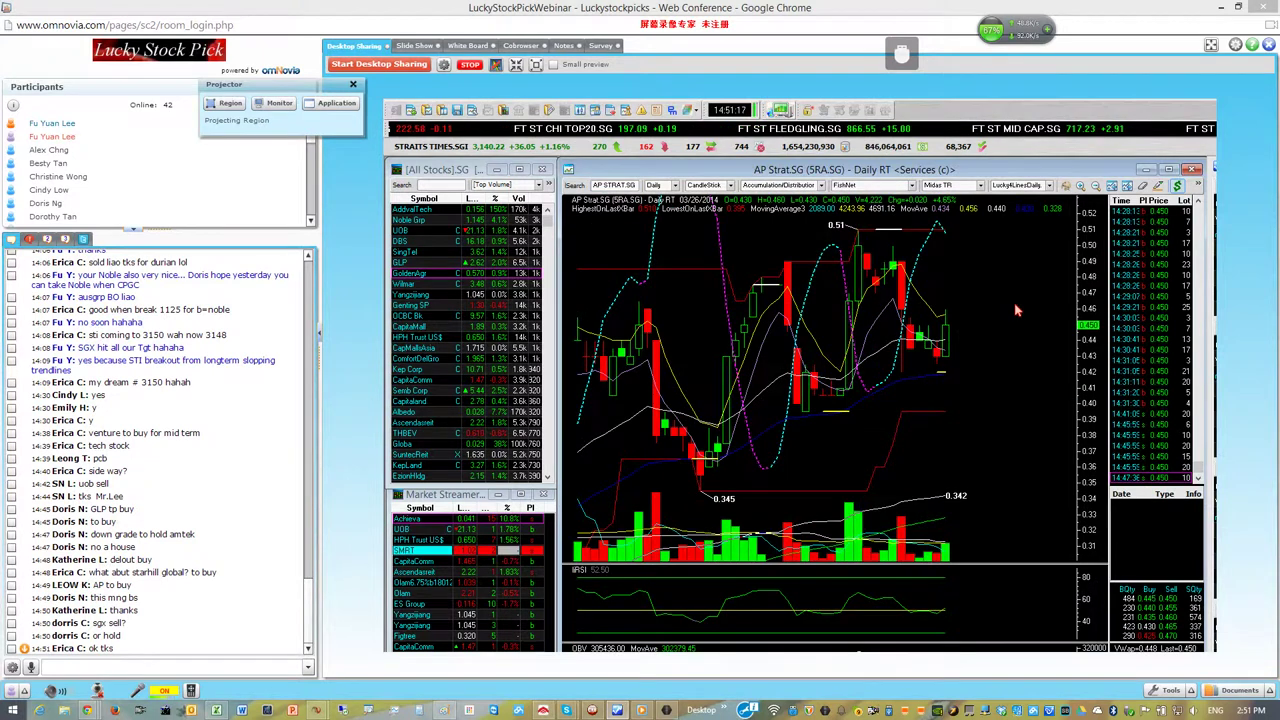
- Draw a horizontal line at 0.450 across the AP Strat daily chart
scroll(749, 229, down, 1)
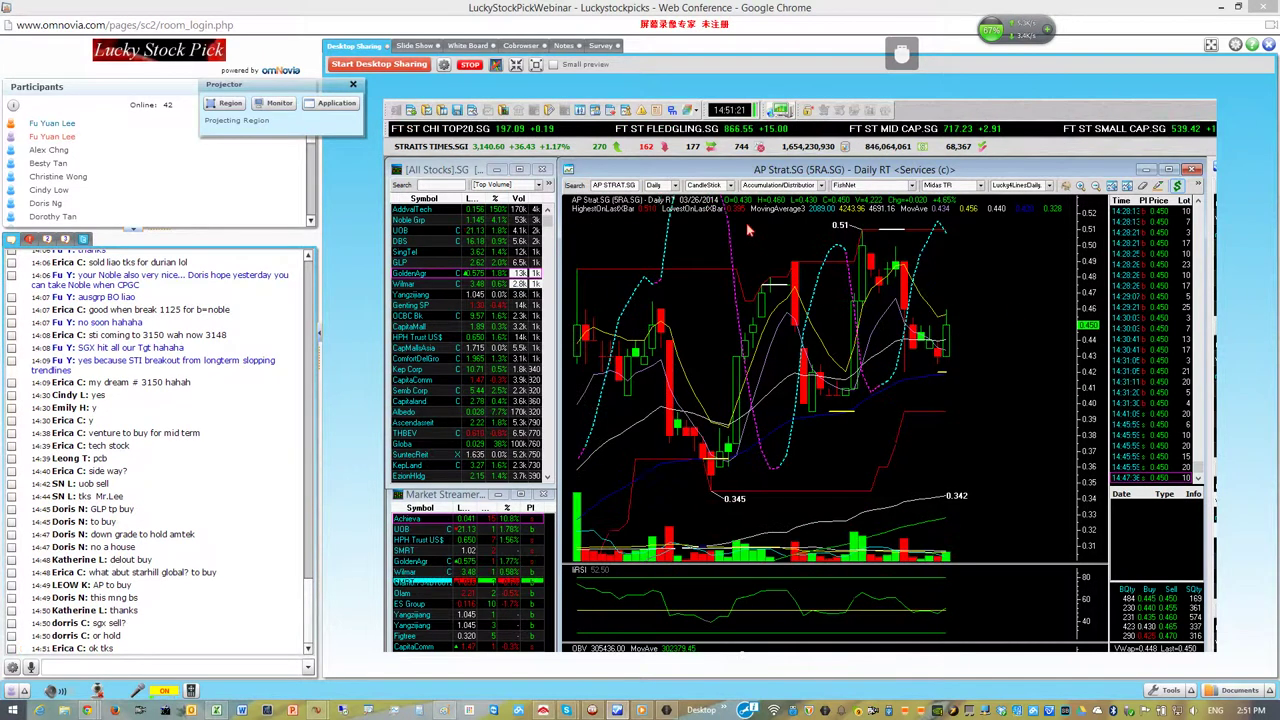
right_click(748, 230)
mouse_move(805, 487)
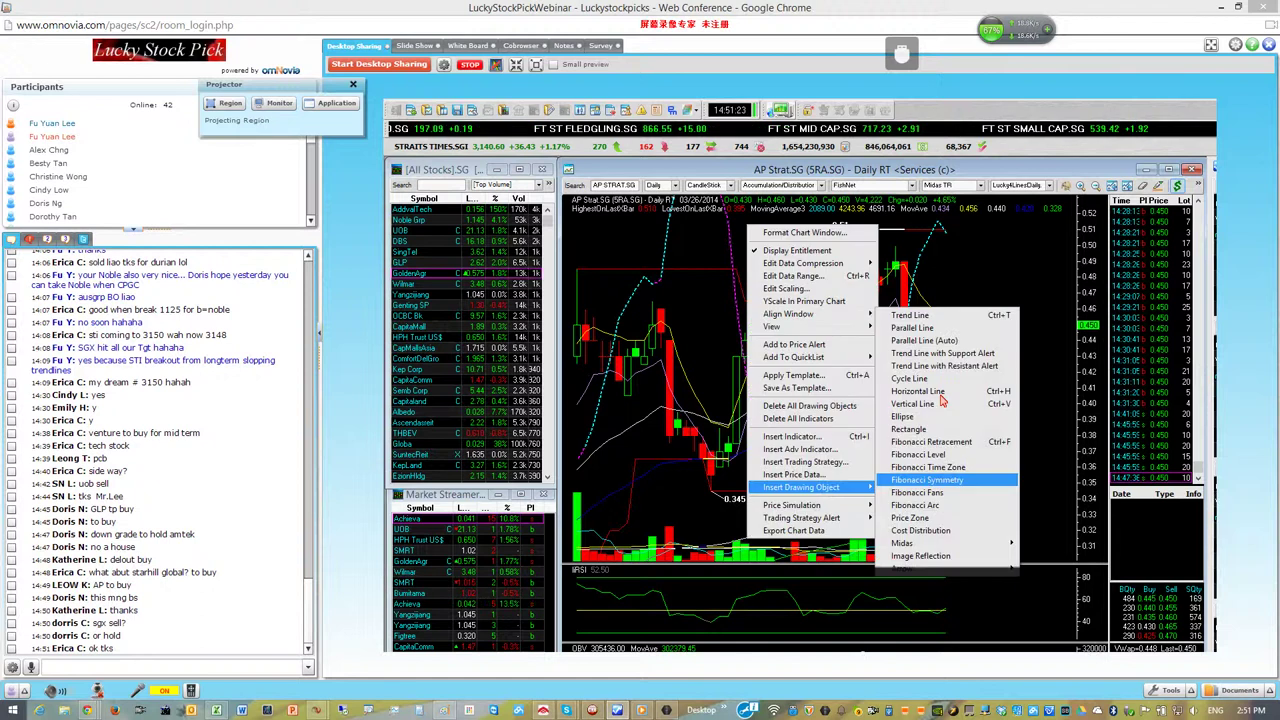
click(940, 392)
click(956, 325)
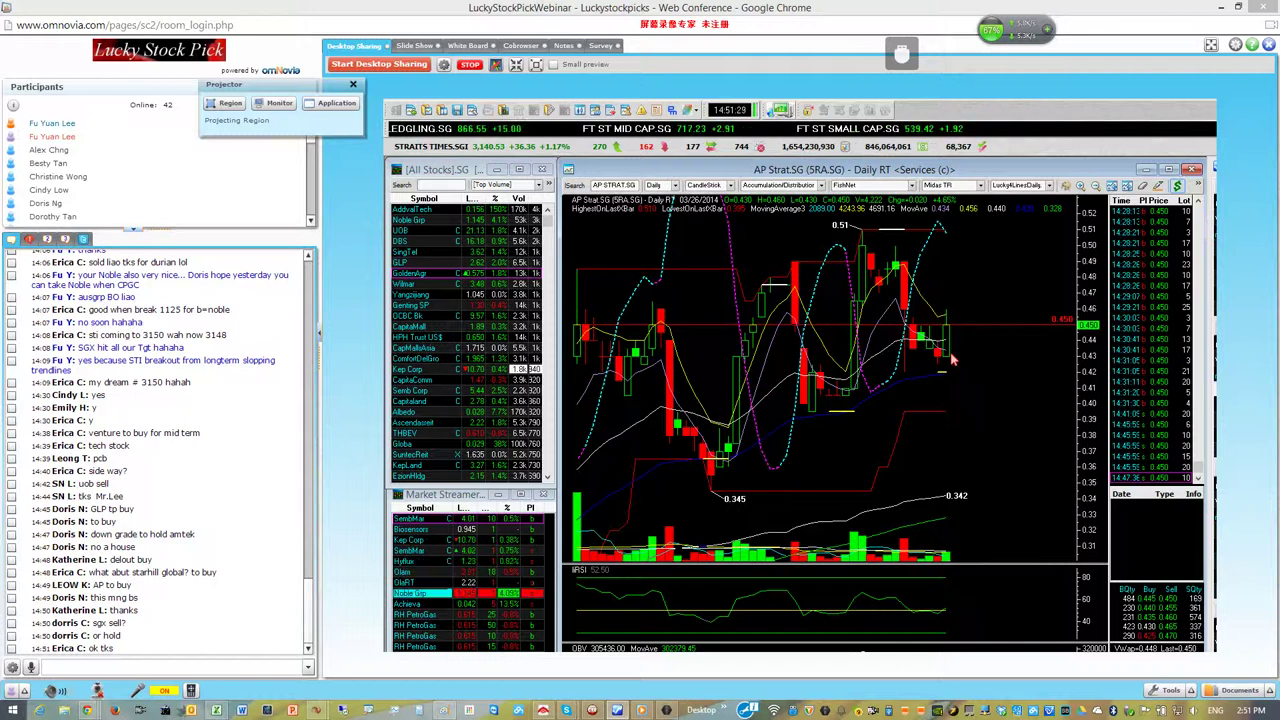
- Draw a rising channel of two parallel lines on the AP Strat chart, with the lower line starting at the 0.171 low and the upper along the highs
scroll(951, 357, down, 3)
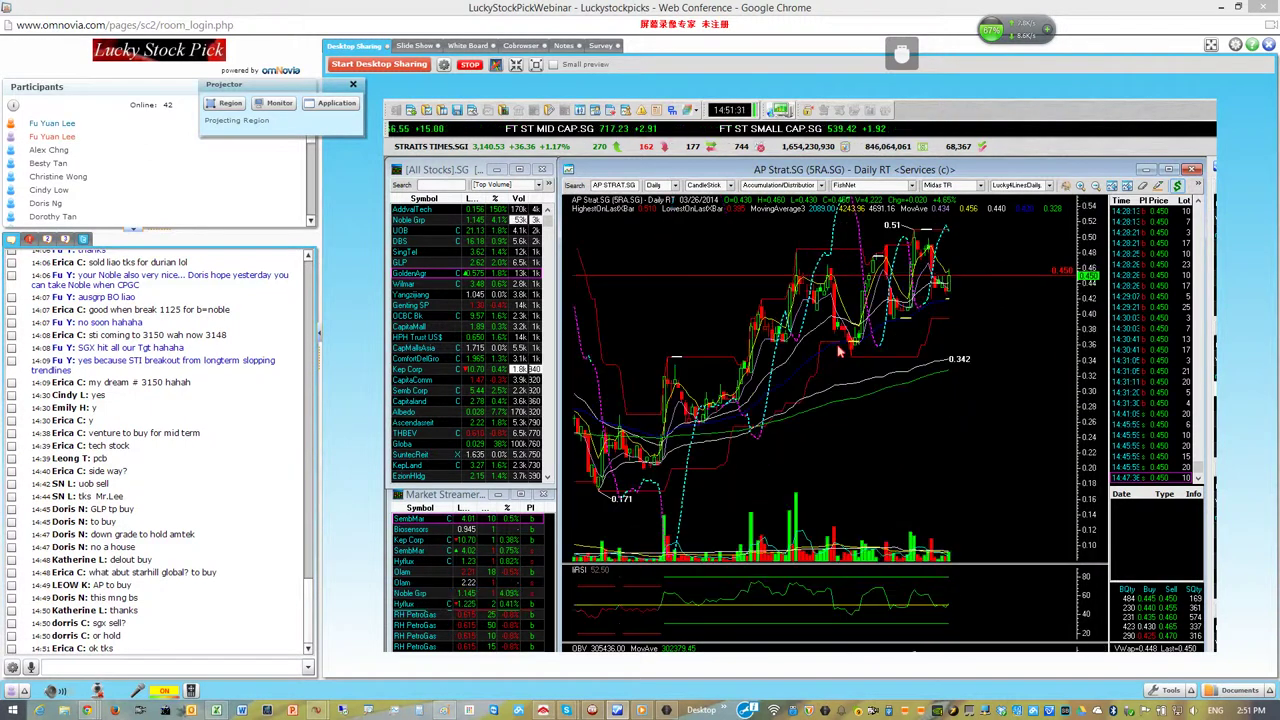
right_click(698, 258)
mouse_move(775, 513)
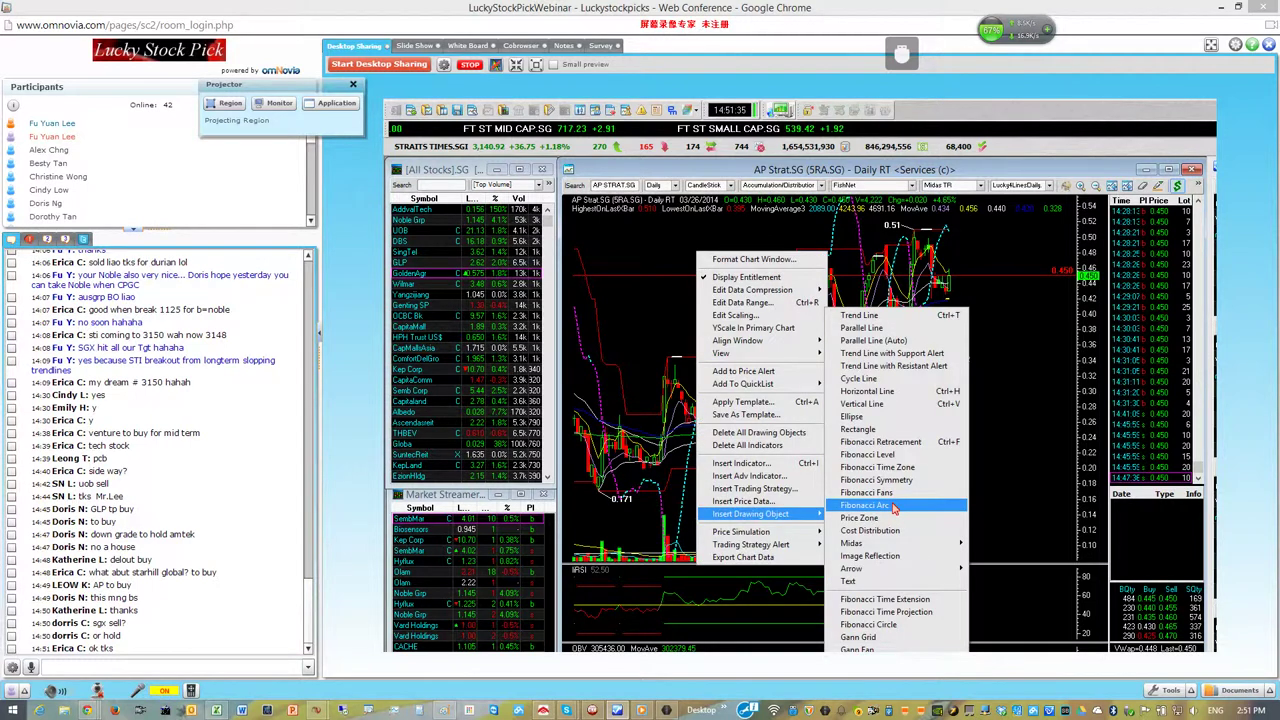
click(895, 508)
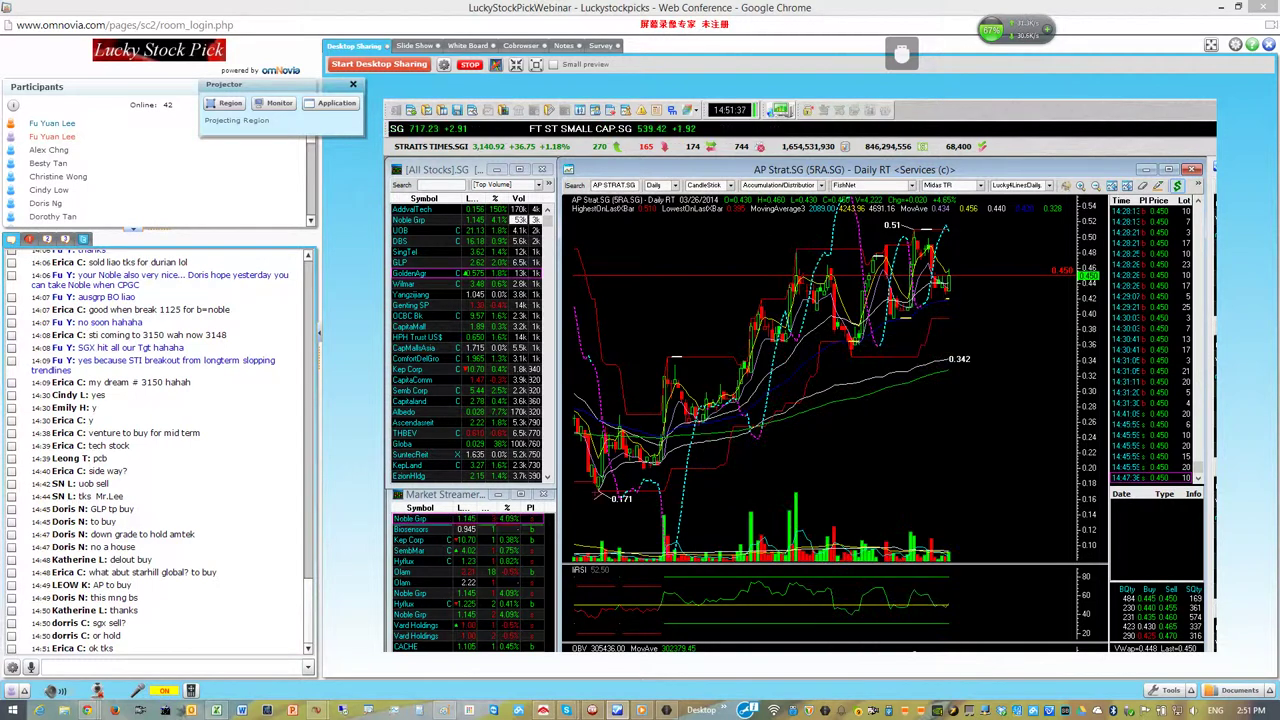
click(1038, 264)
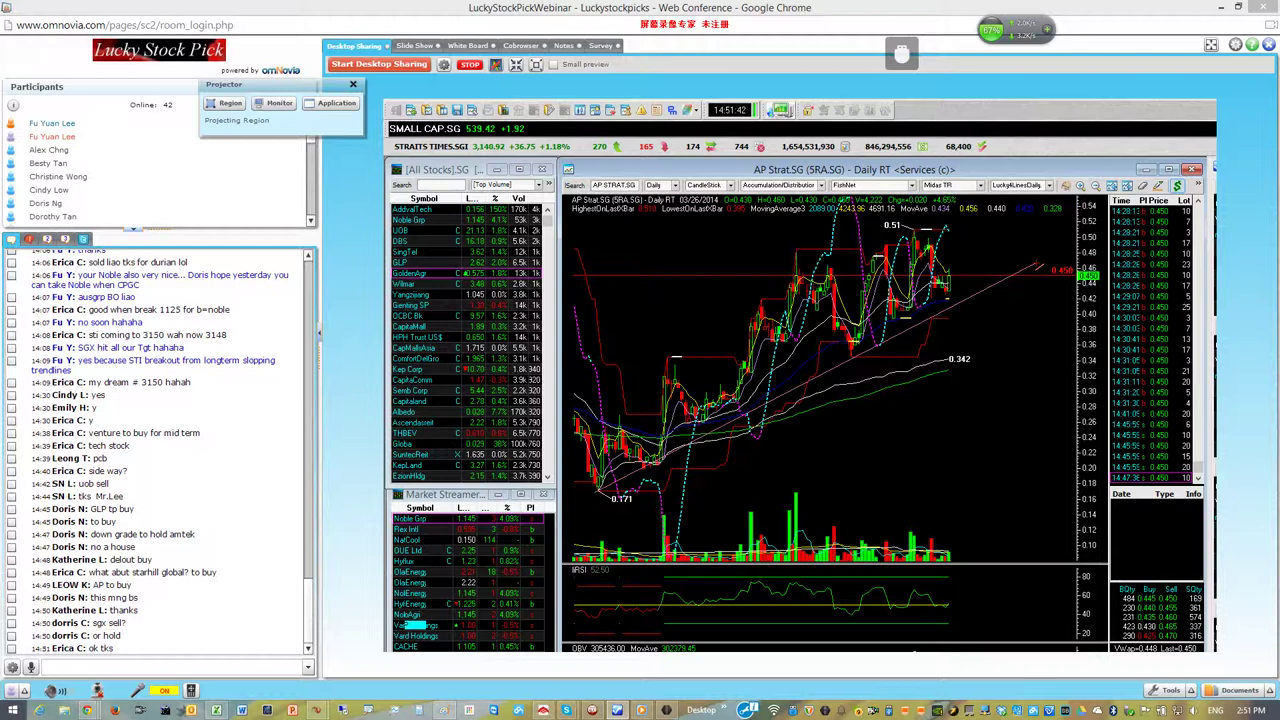
click(1040, 266)
click(845, 280)
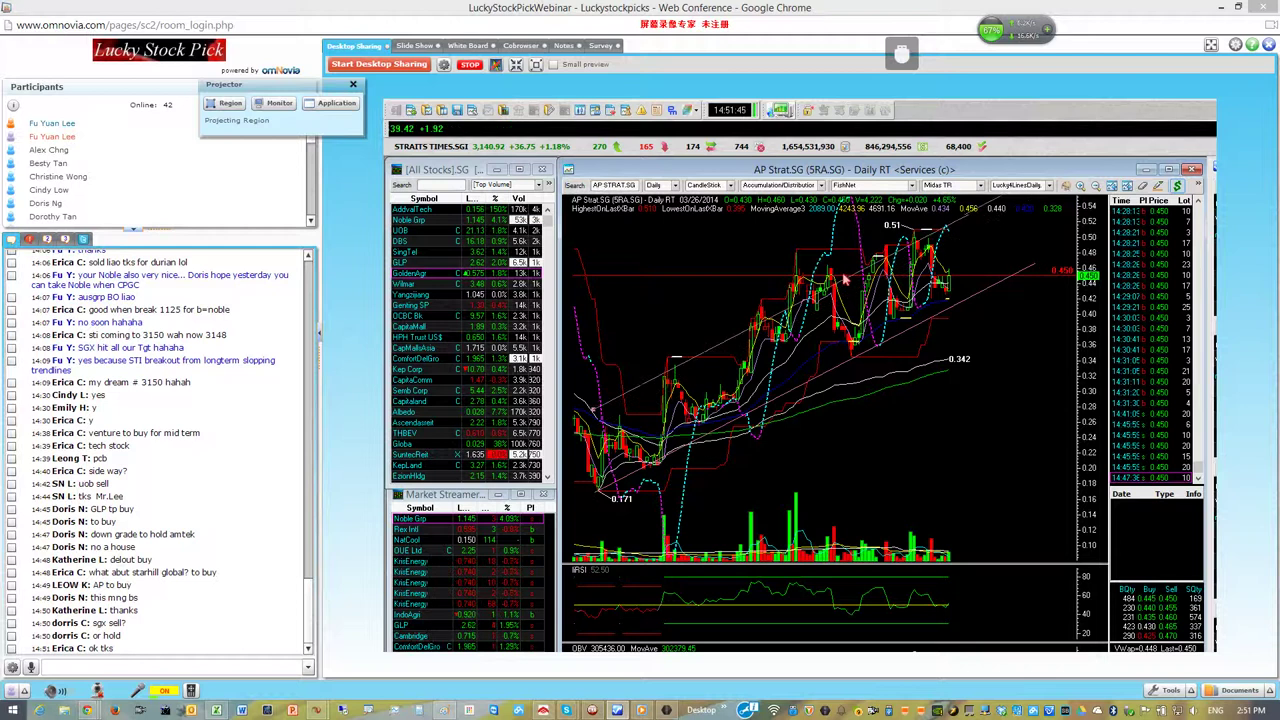
drag(843, 275, 843, 267)
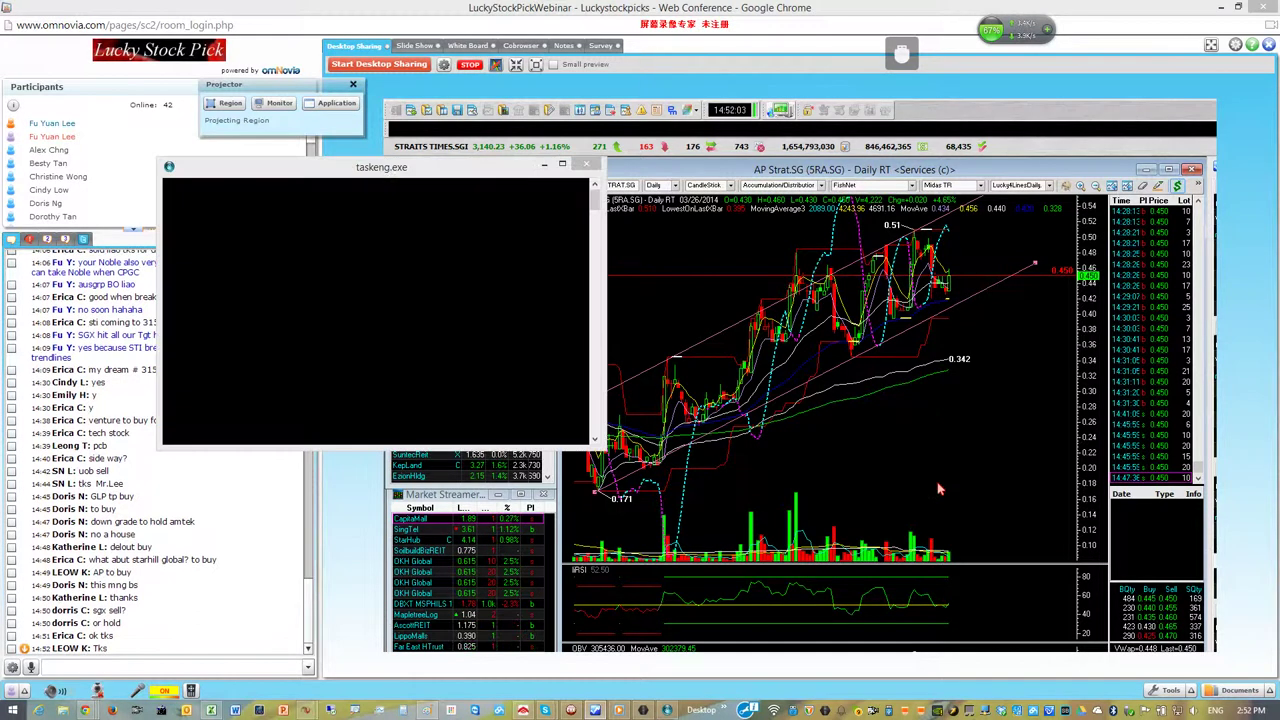
click(939, 483)
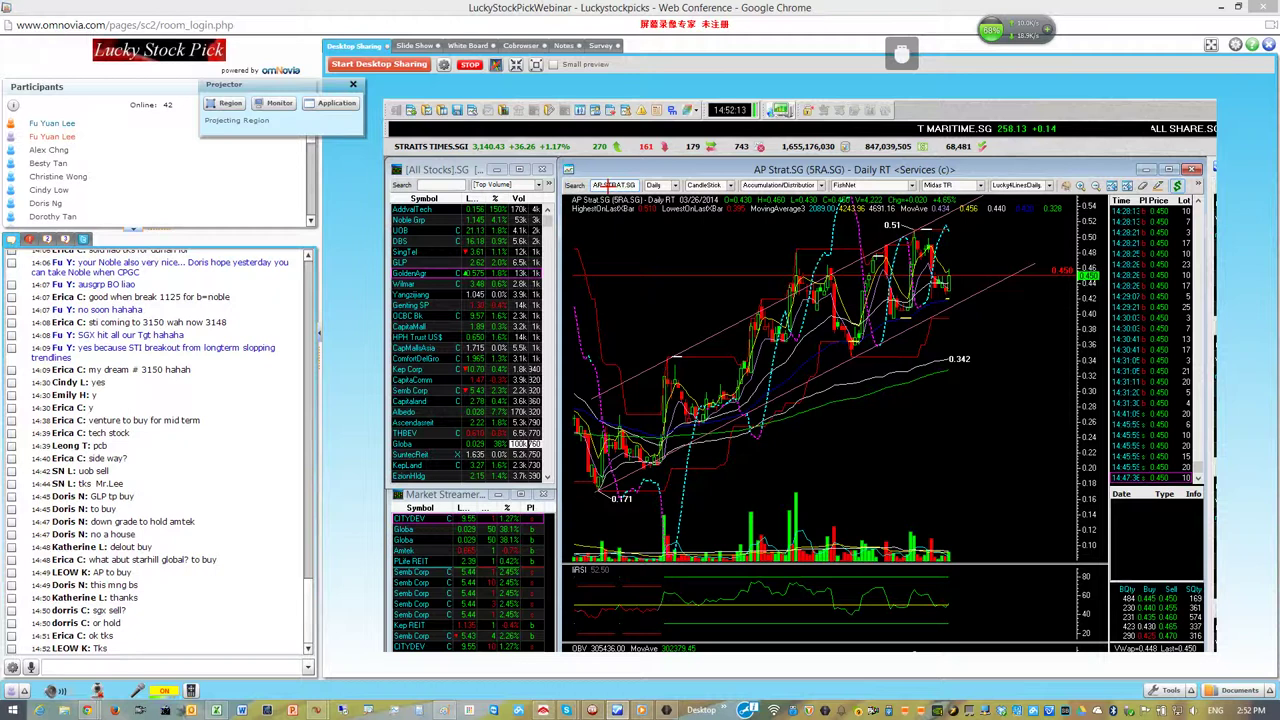
- Search the stocks for SGX.SG and open its daily chart
click(607, 186)
text(SG)
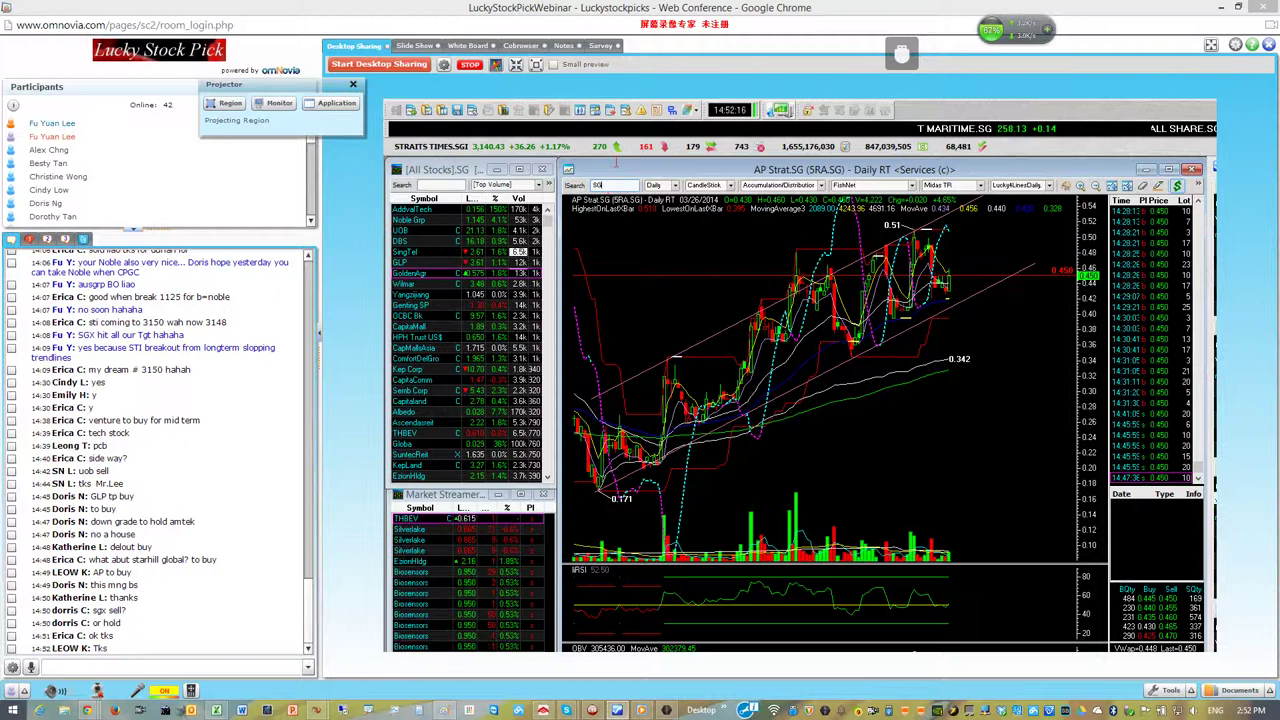
text(X.SG)
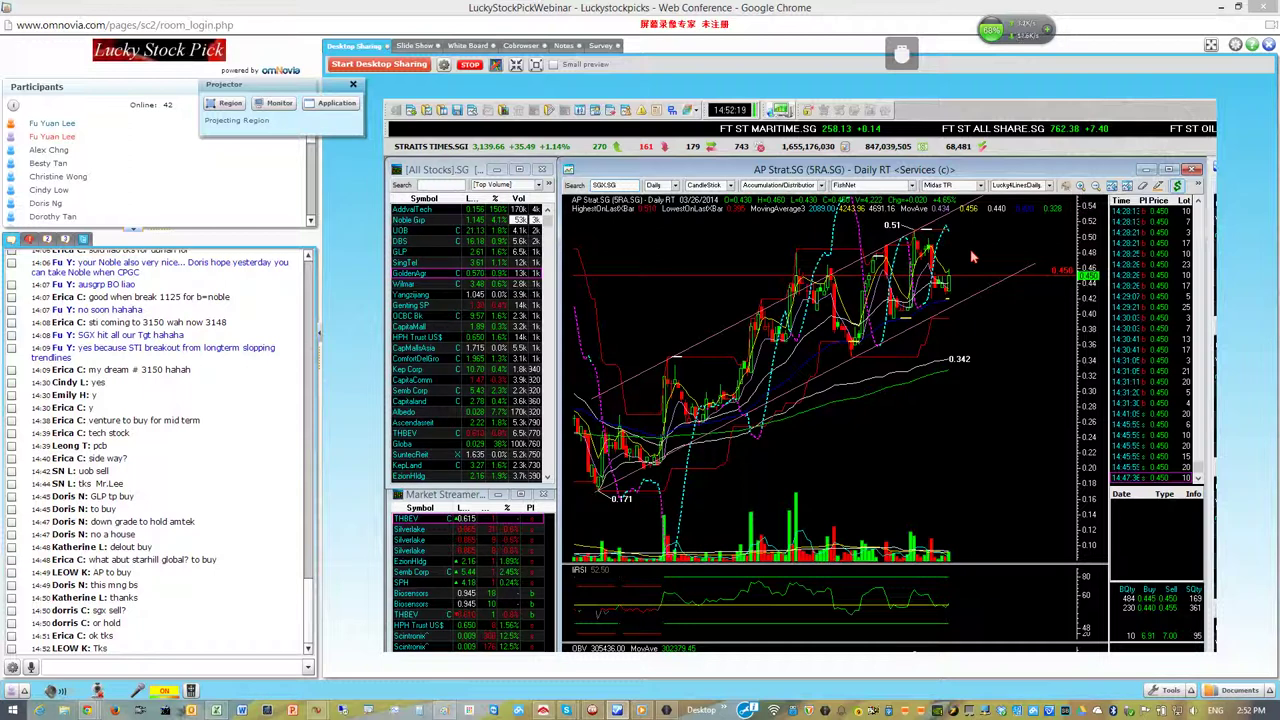
key(Return)
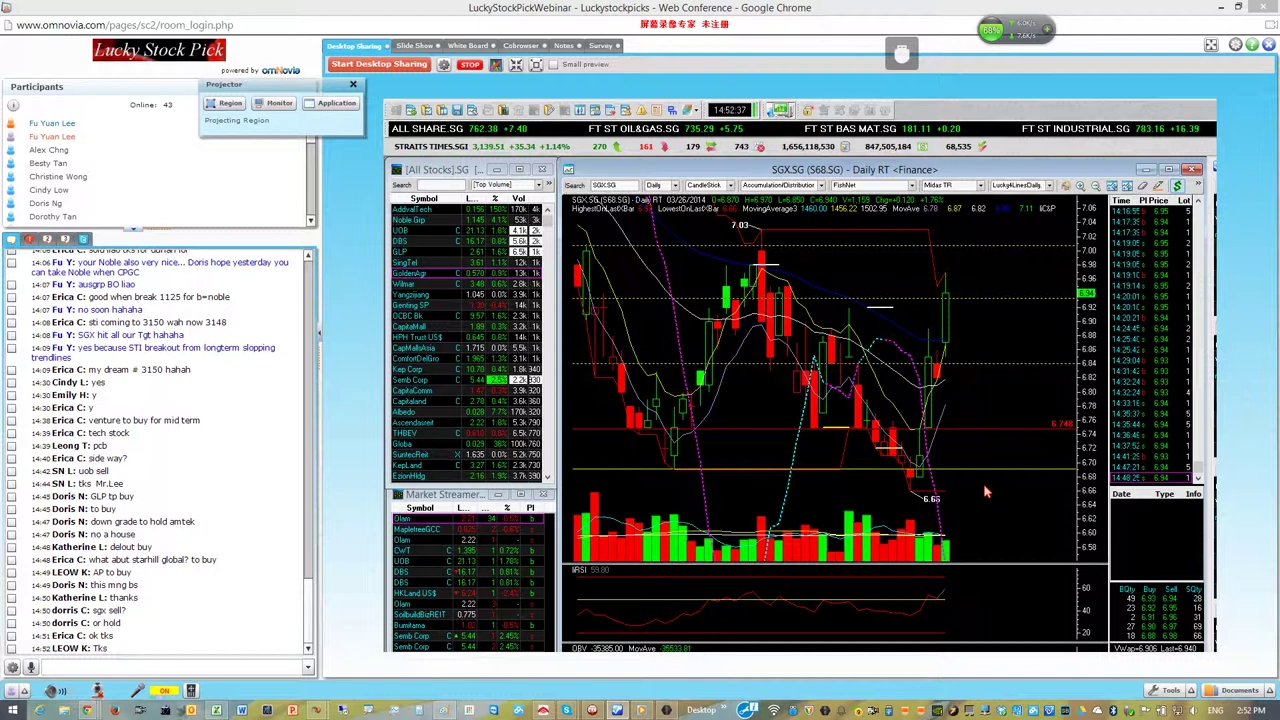
- Review the longer price history on the SGX daily chart and bring up the choice of drawing objects to insert
scroll(982, 484, down, 3)
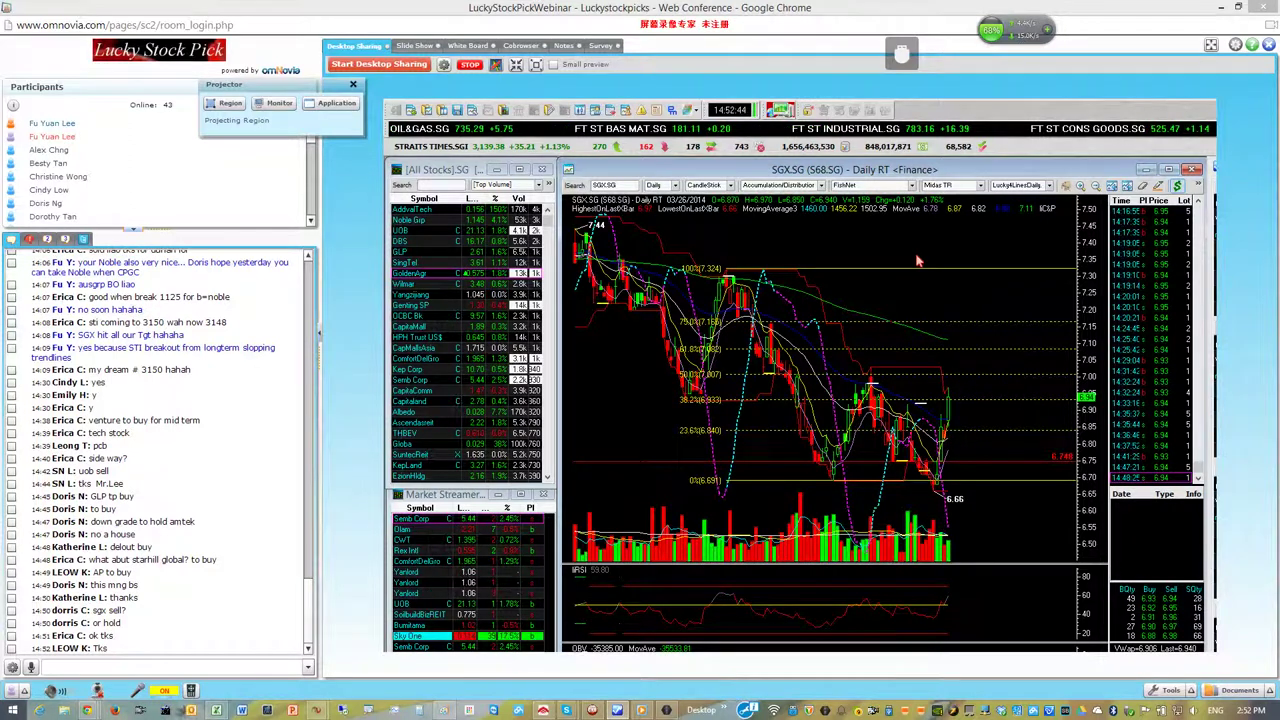
scroll(859, 289, up, 3)
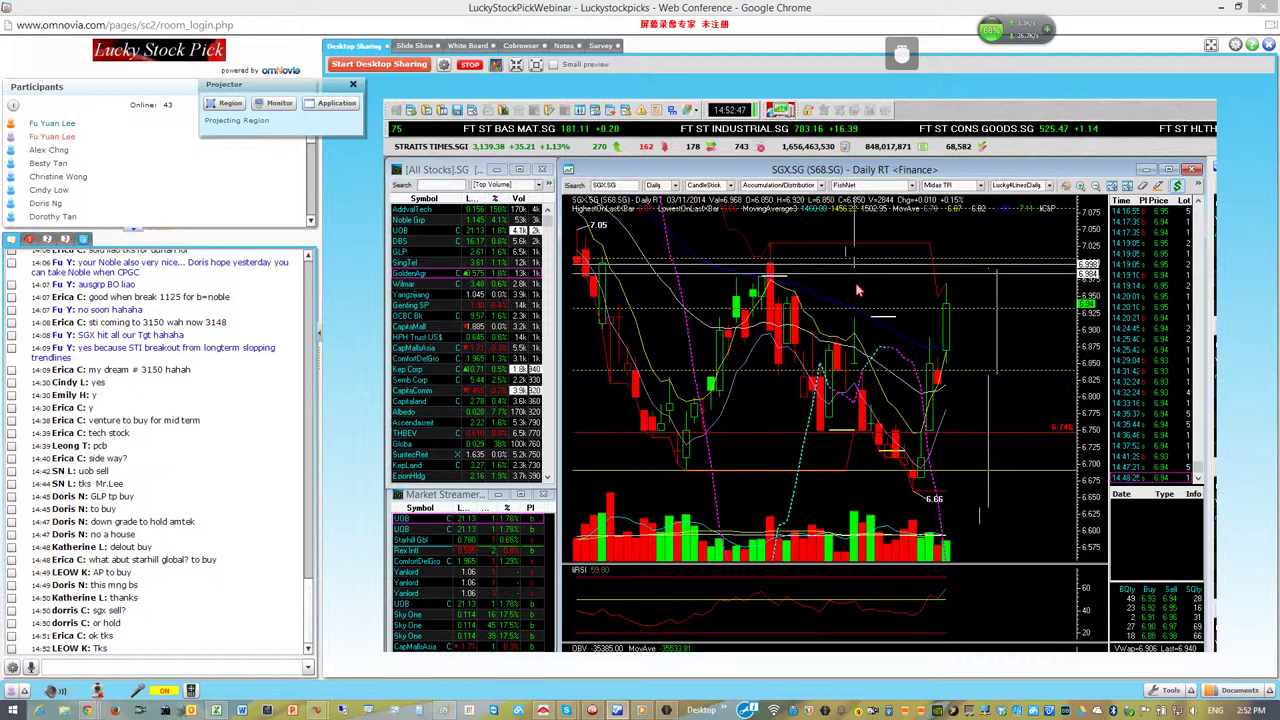
right_click(857, 288)
mouse_move(925, 547)
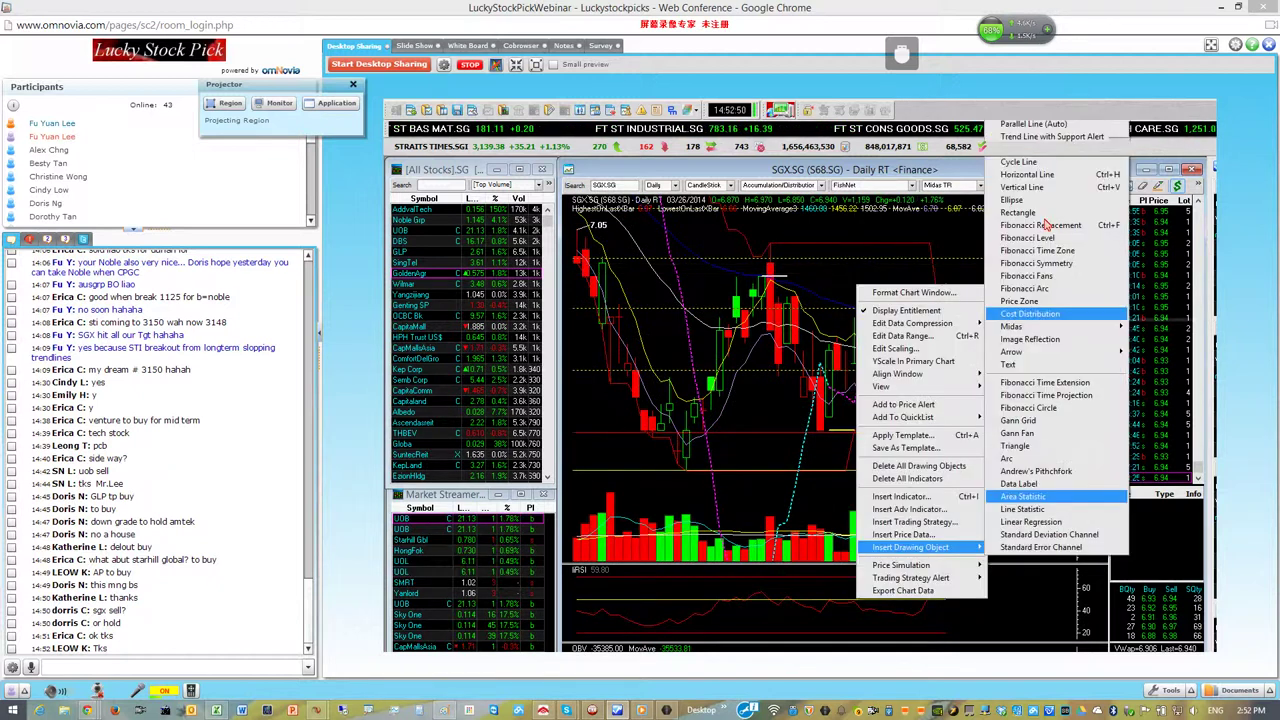